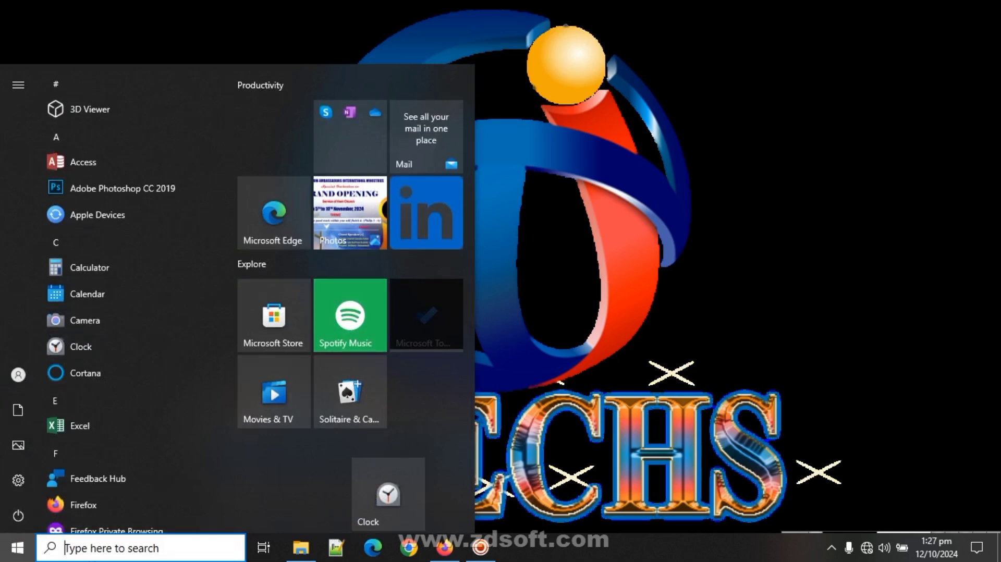
# - Search the Start menu for 'xam' and bring up XAMPP Control Panel's run-as-administrator options
pyautogui.write('xam')
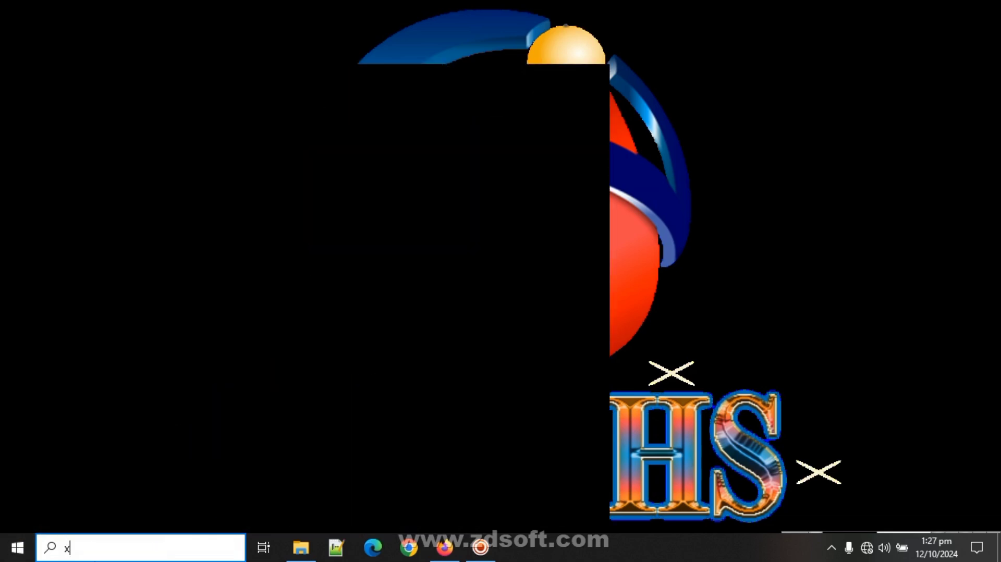
pyautogui.rightClick(130, 136)
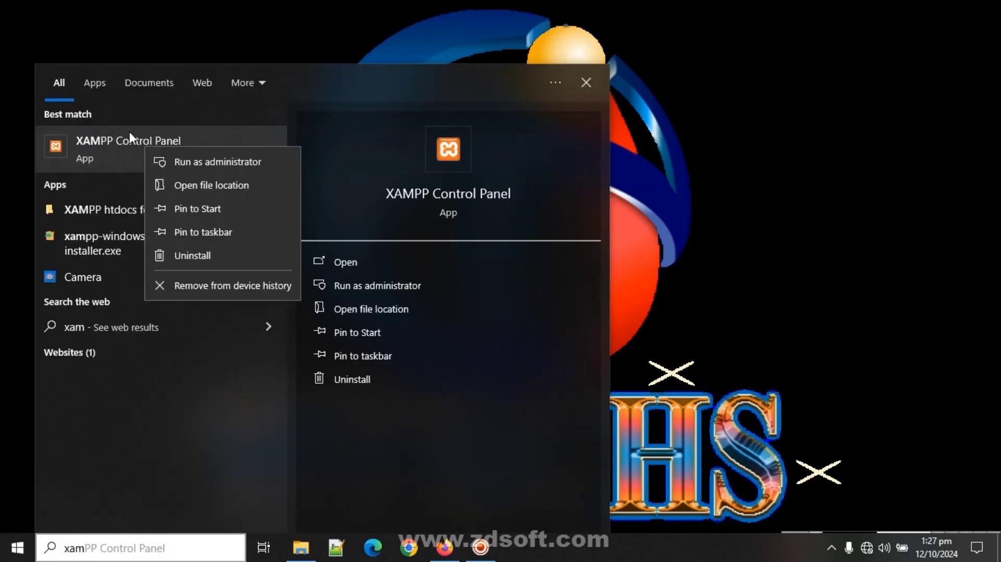
# - Launch XAMPP Control Panel as administrator and install Apache as a Windows service
pyautogui.click(216, 161)
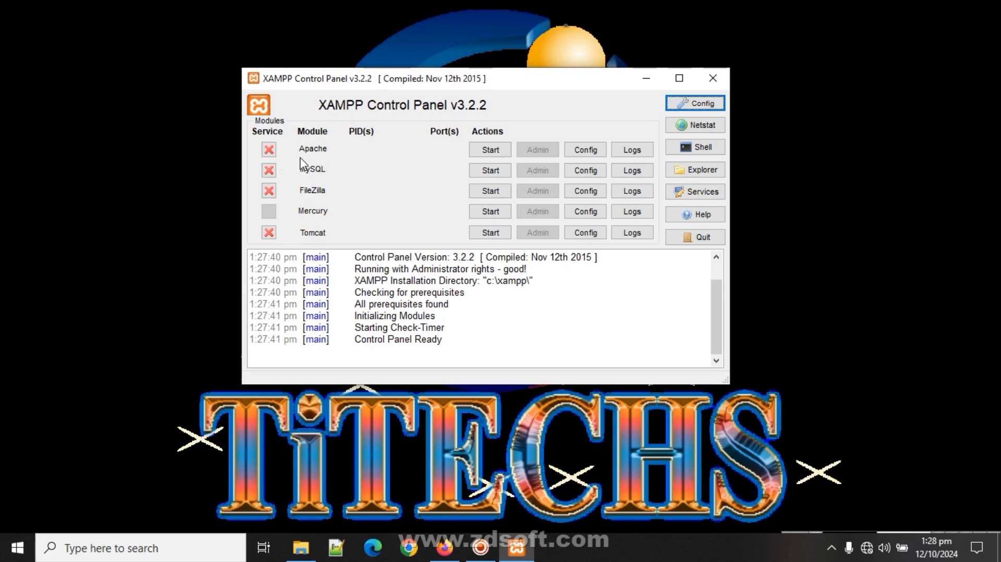
pyautogui.click(270, 150)
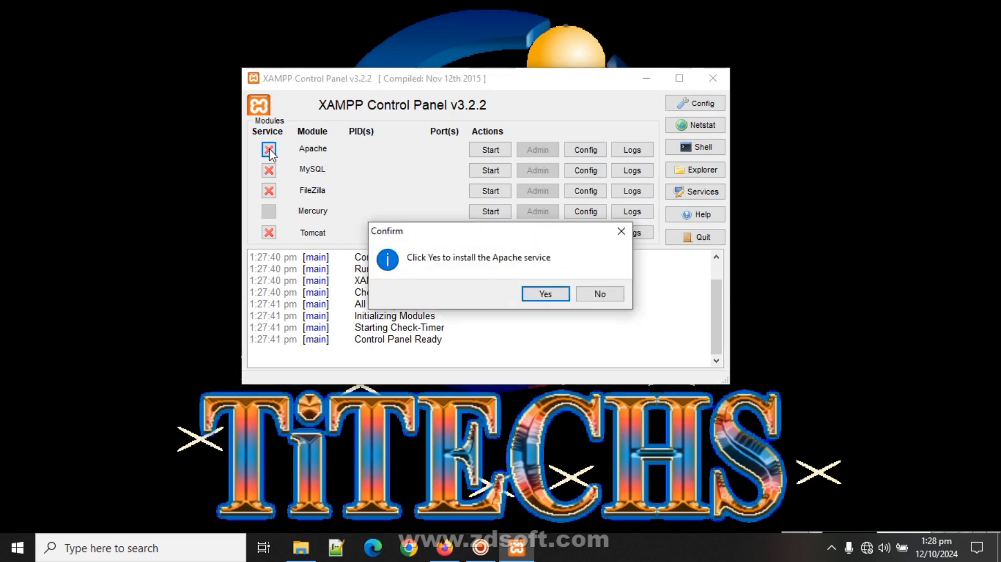
pyautogui.click(545, 294)
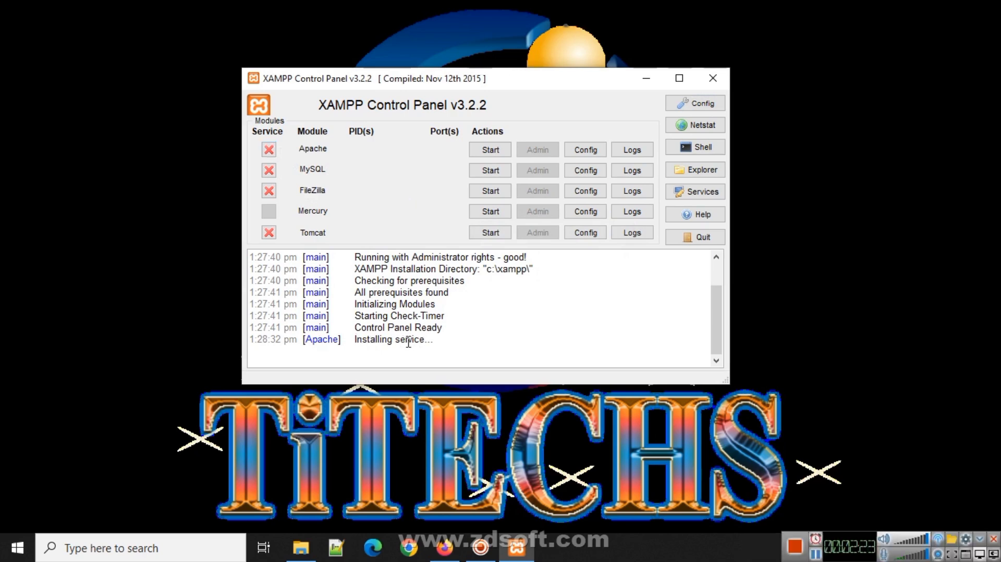
pyautogui.moveTo(410, 340); pyautogui.dragTo(354, 341)
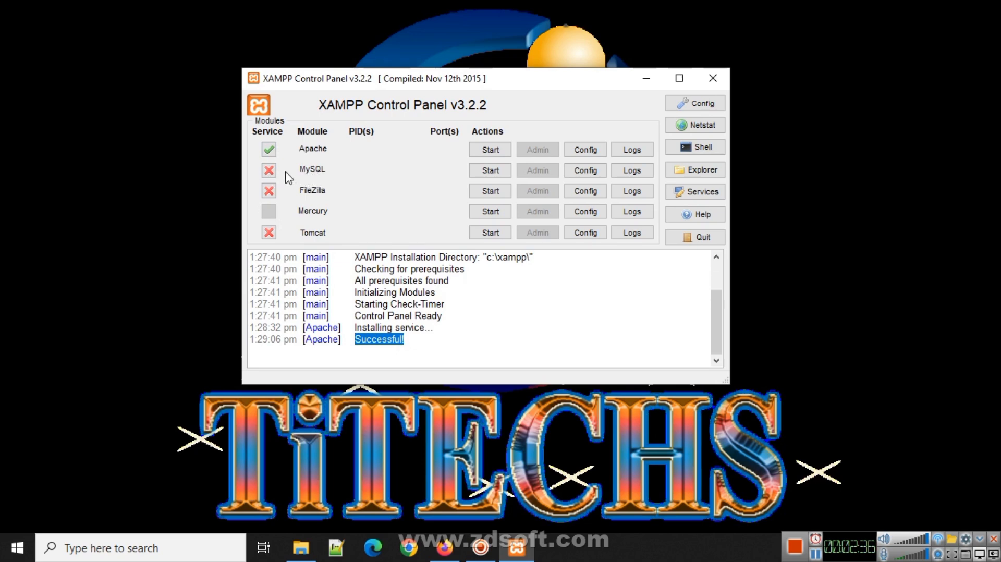
# - Install MySQL as a Windows service and check its 'Successful' log line
pyautogui.click(270, 171)
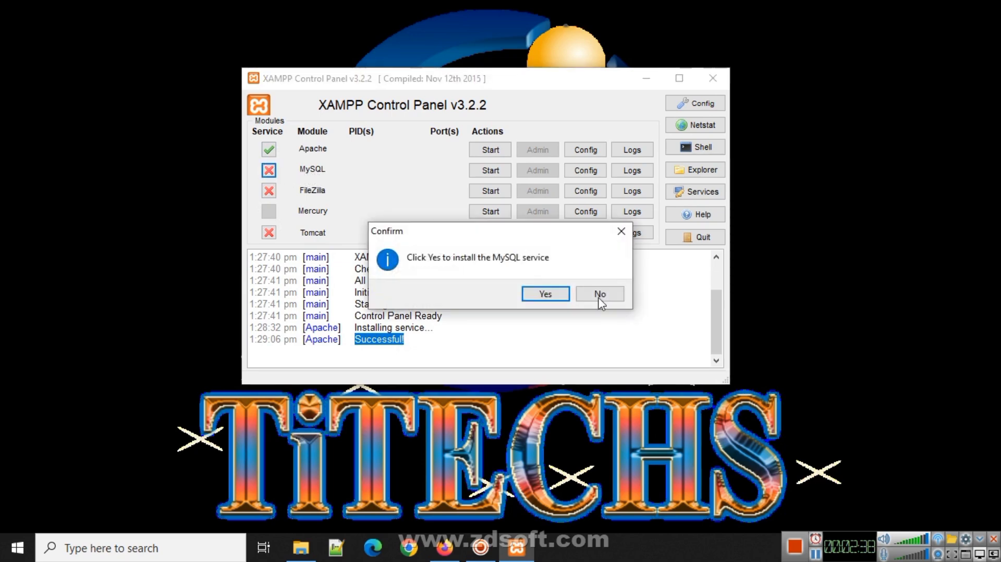
pyautogui.click(546, 294)
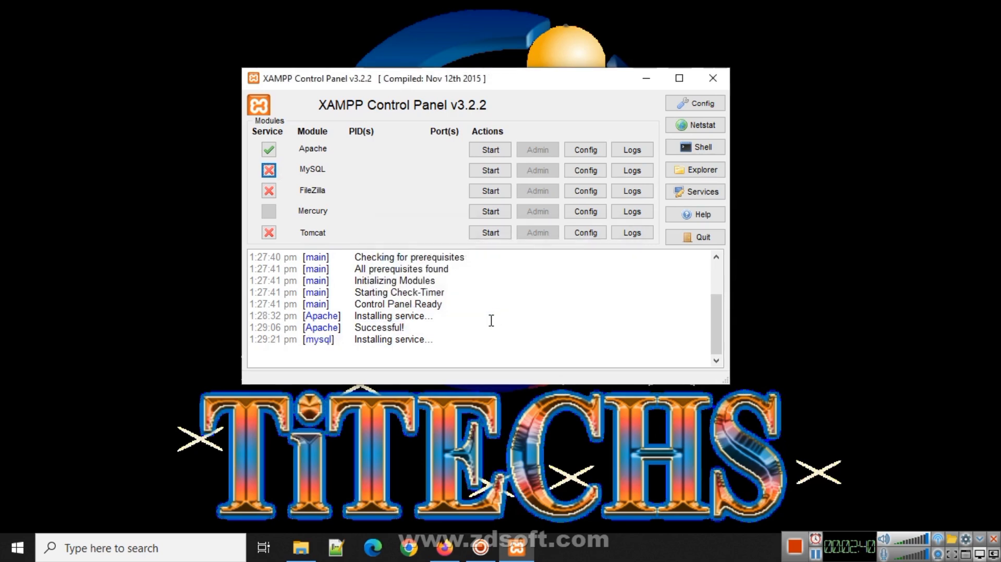
pyautogui.moveTo(424, 343); pyautogui.dragTo(352, 331)
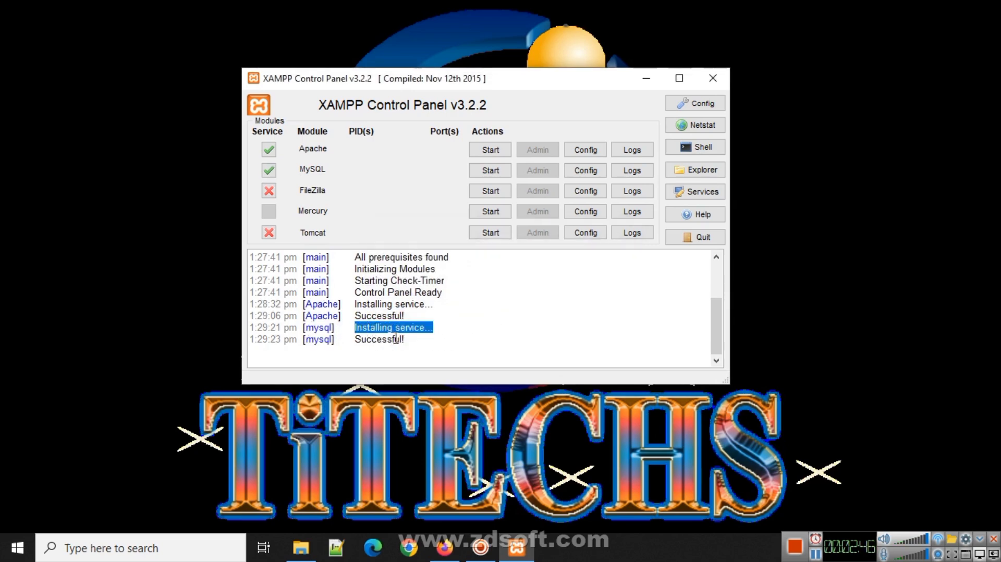
pyautogui.moveTo(415, 340); pyautogui.dragTo(356, 343)
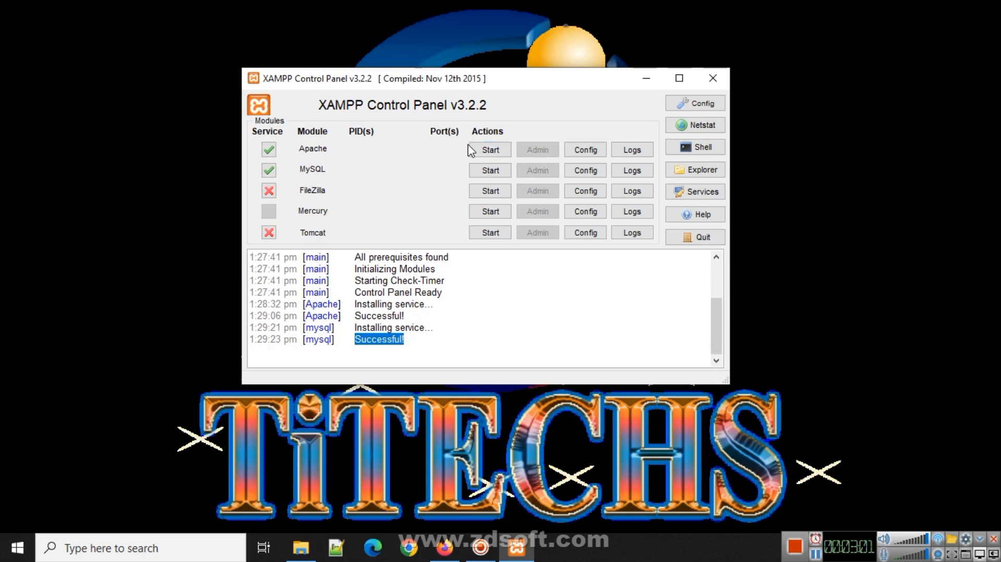
# - Start Apache and MySQL, then open MySQL's Admin page in the browser
pyautogui.click(494, 150)
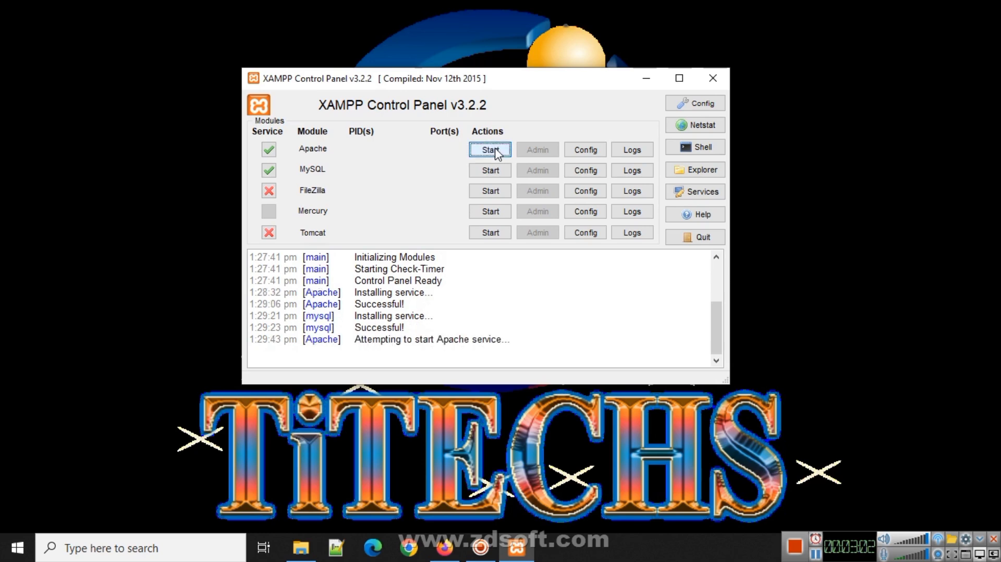
pyautogui.click(498, 174)
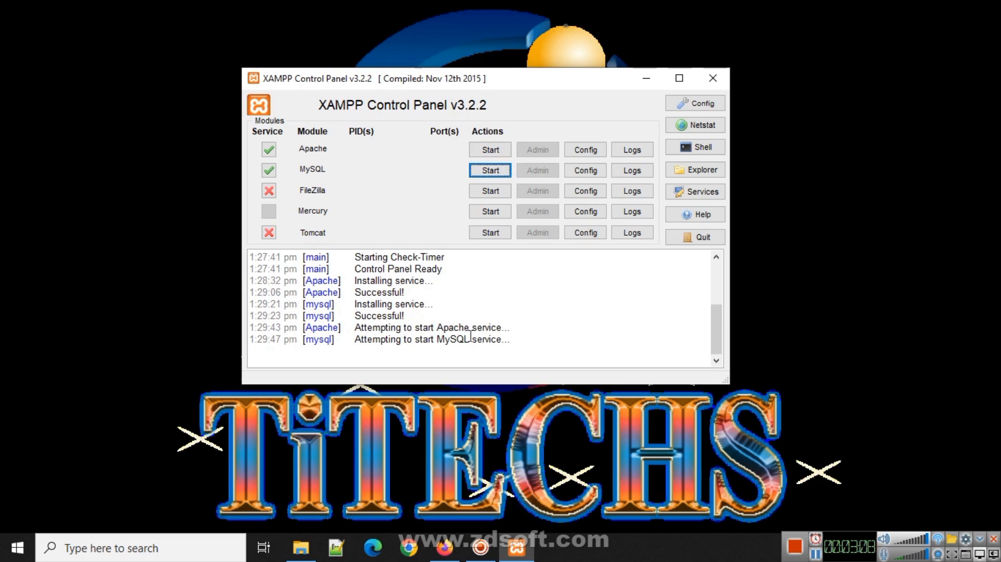
pyautogui.moveTo(506, 331); pyautogui.dragTo(436, 330)
pyautogui.click(511, 343)
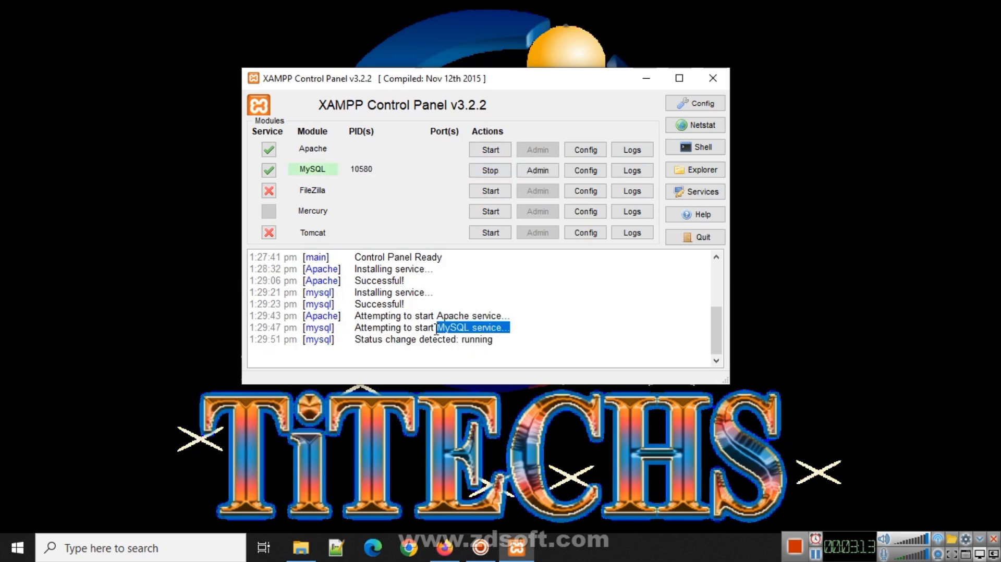
pyautogui.click(501, 172)
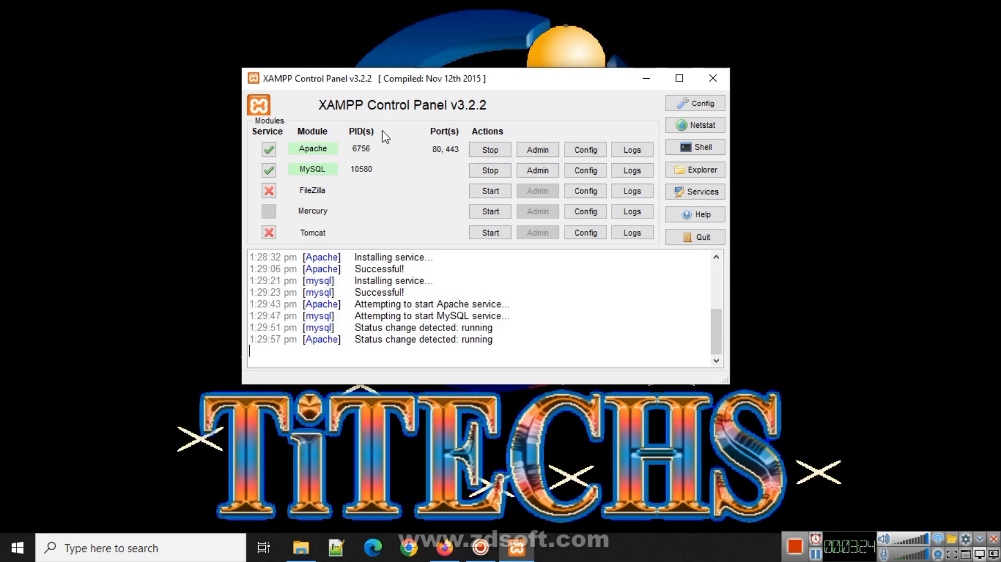
pyautogui.moveTo(472, 79); pyautogui.dragTo(448, 93)
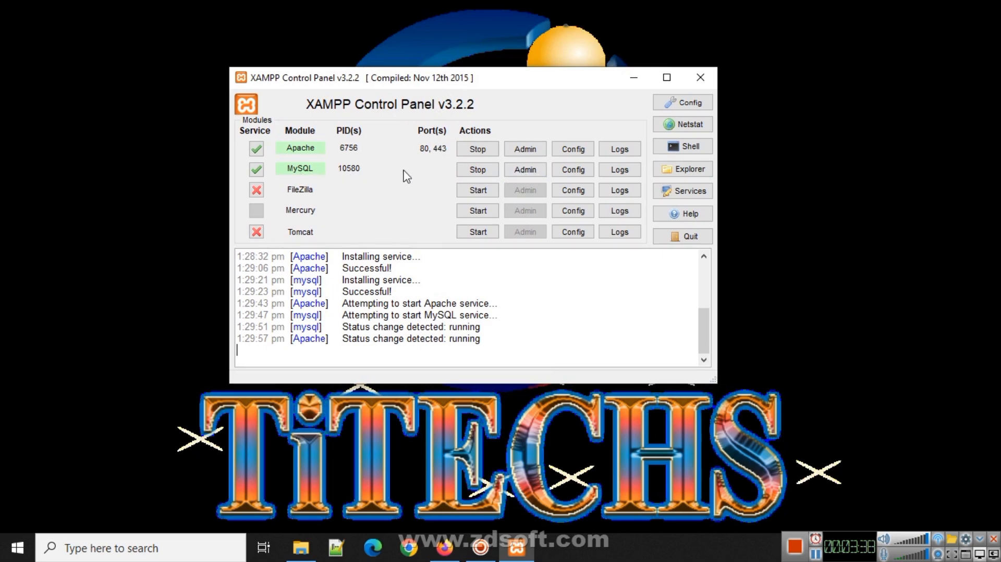
pyautogui.click(526, 170)
# - In Firefox, collapse the register database in the sidebar and open the New database page
pyautogui.click(453, 552)
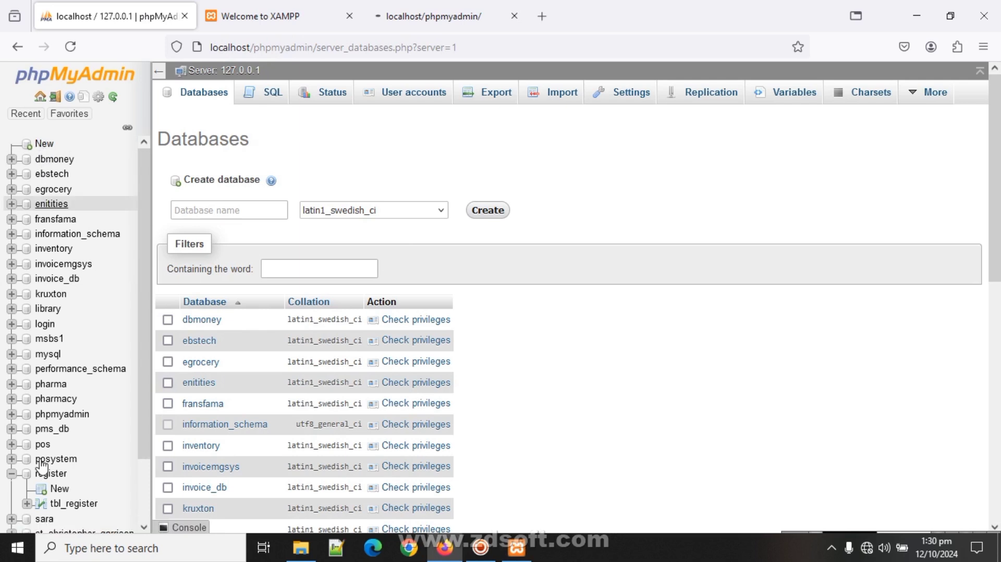
pyautogui.click(12, 474)
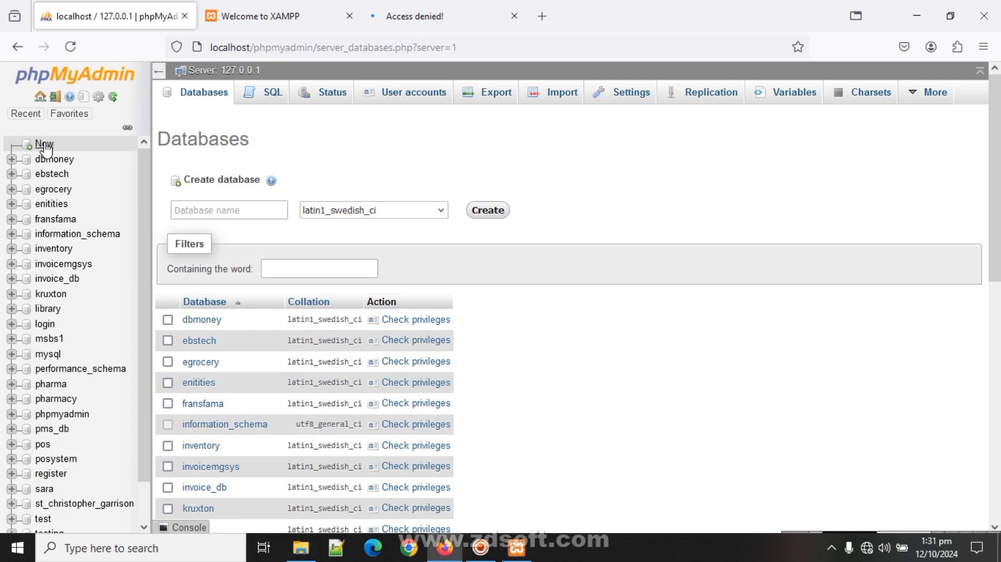
pyautogui.click(45, 145)
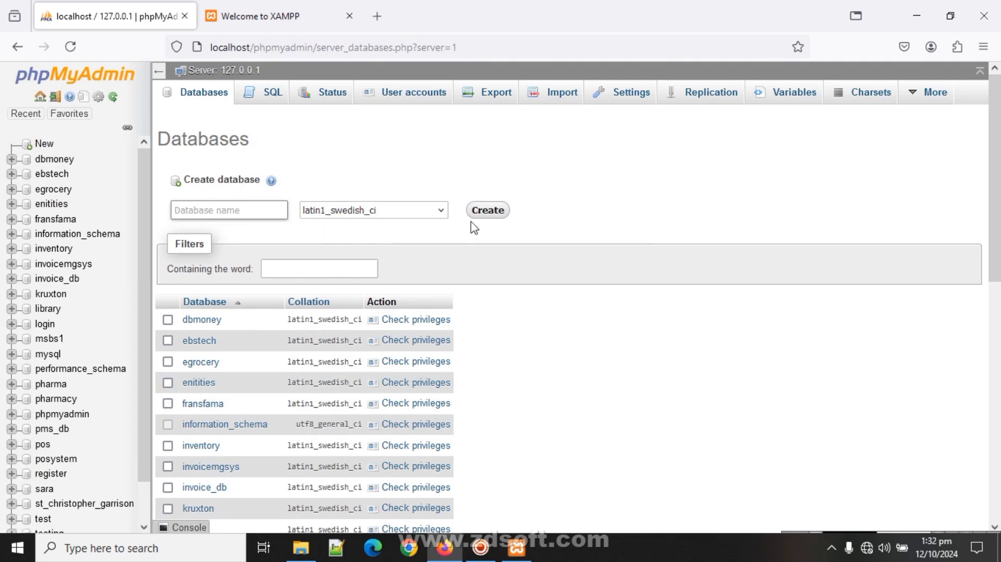
# - Create a database named 'church' and open it from the sidebar
pyautogui.click(254, 210)
pyautogui.write('church')
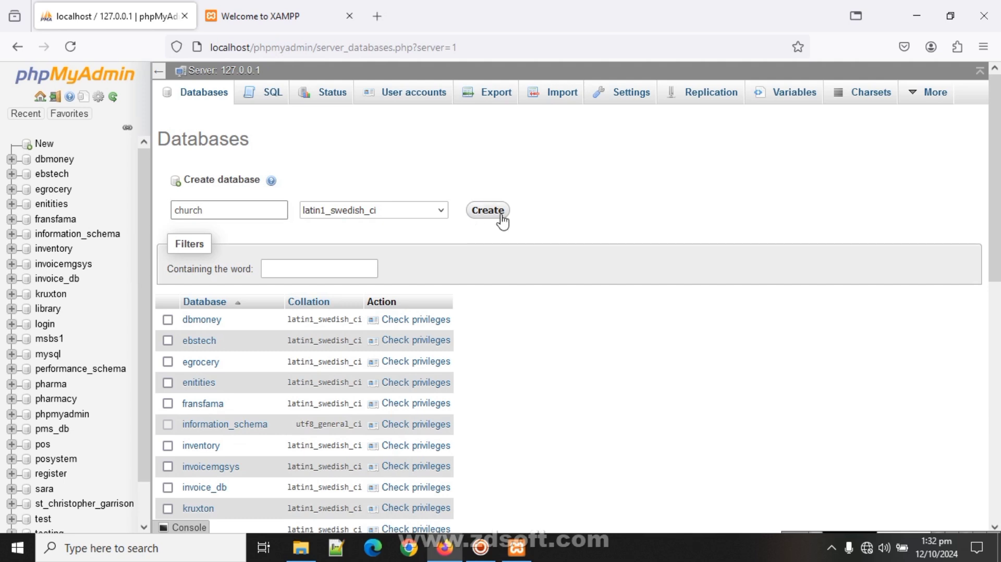
pyautogui.click(495, 214)
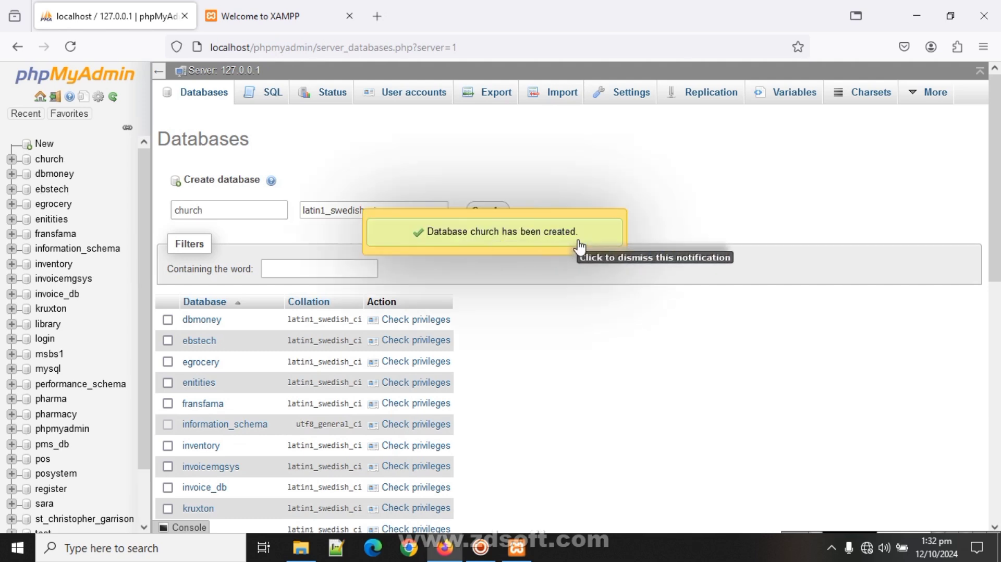
pyautogui.click(49, 159)
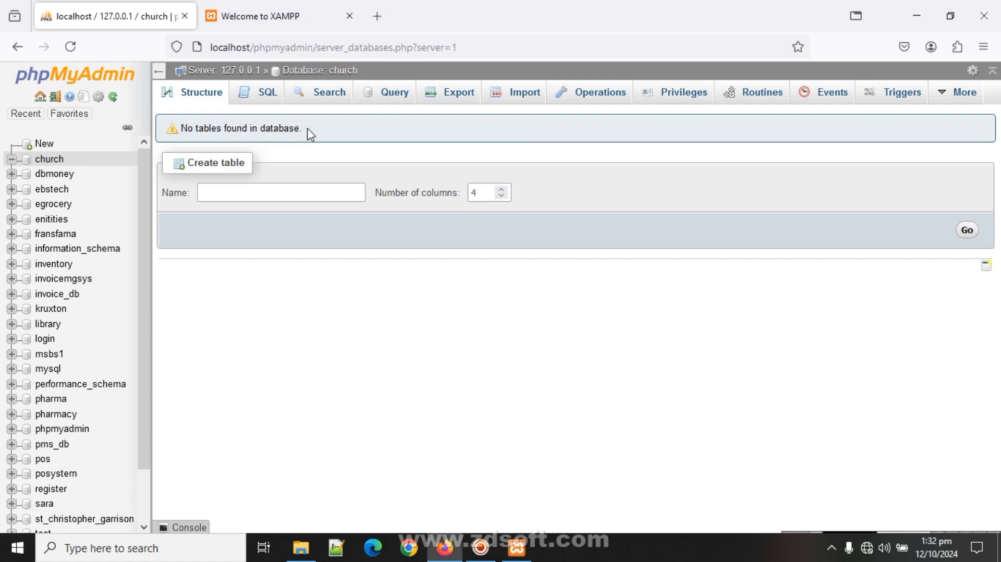
# - Enter table name 'tbl_records' with 6 columns in church and submit it
pyautogui.moveTo(304, 128); pyautogui.dragTo(179, 129)
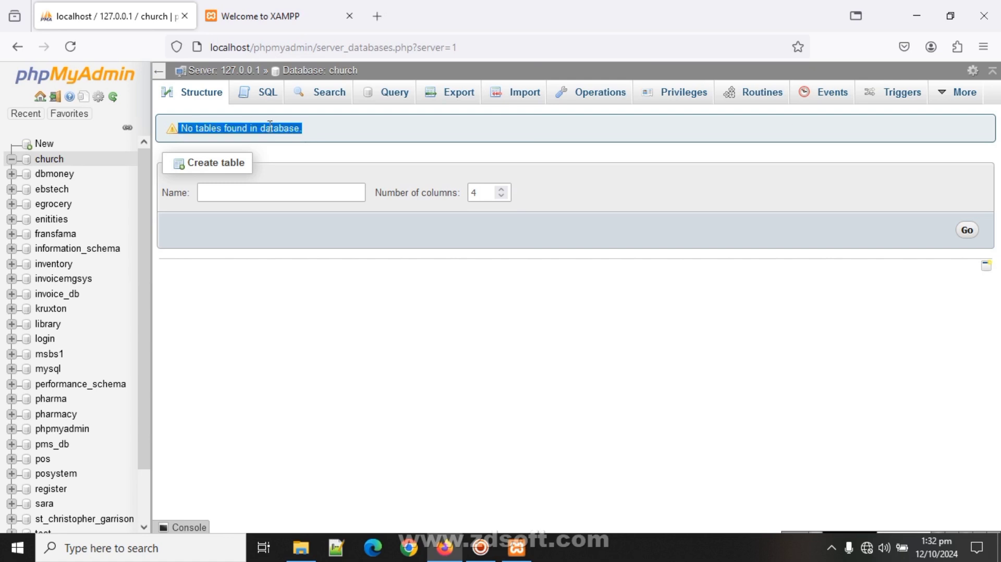
pyautogui.click(275, 194)
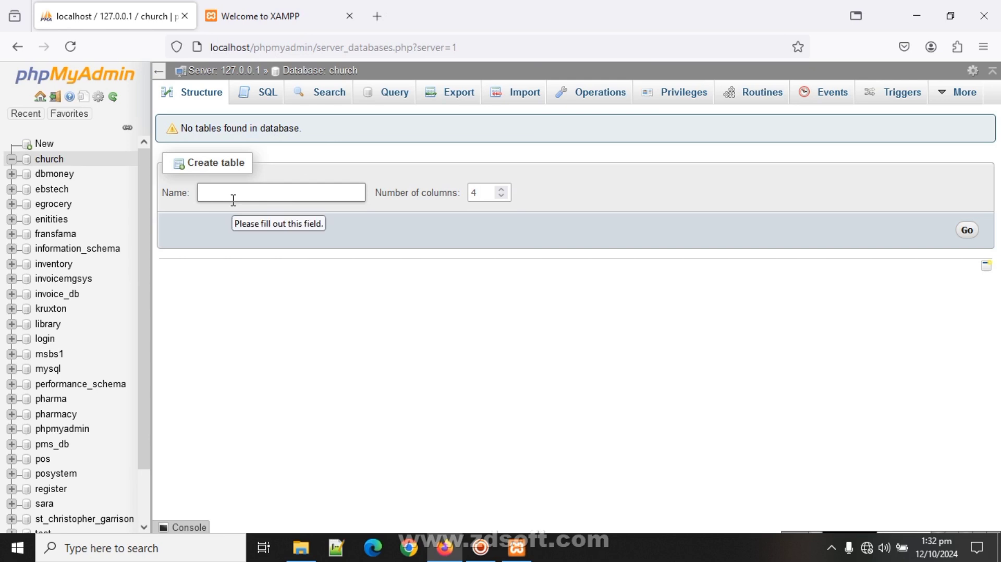
pyautogui.write('t')
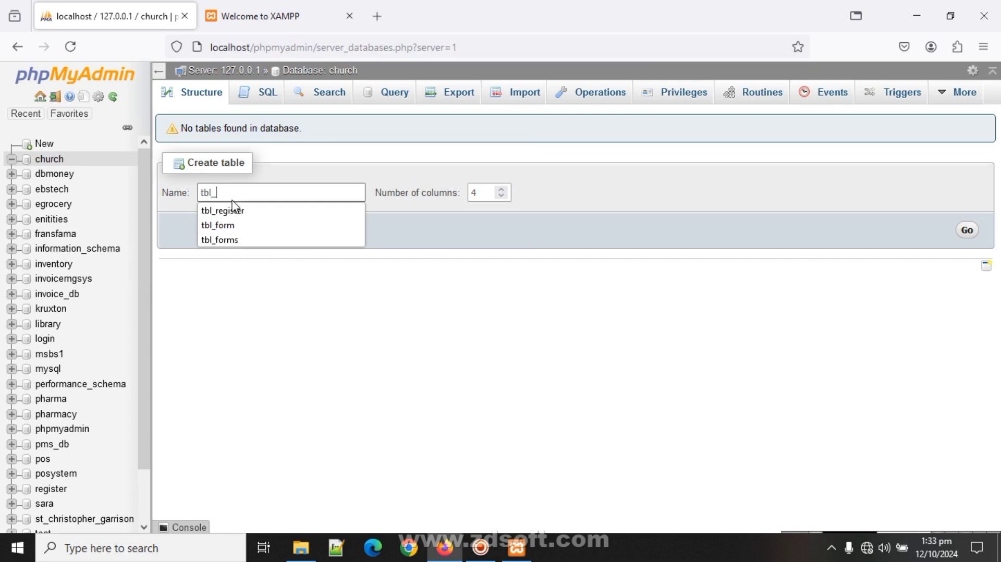
pyautogui.write('bl_records')
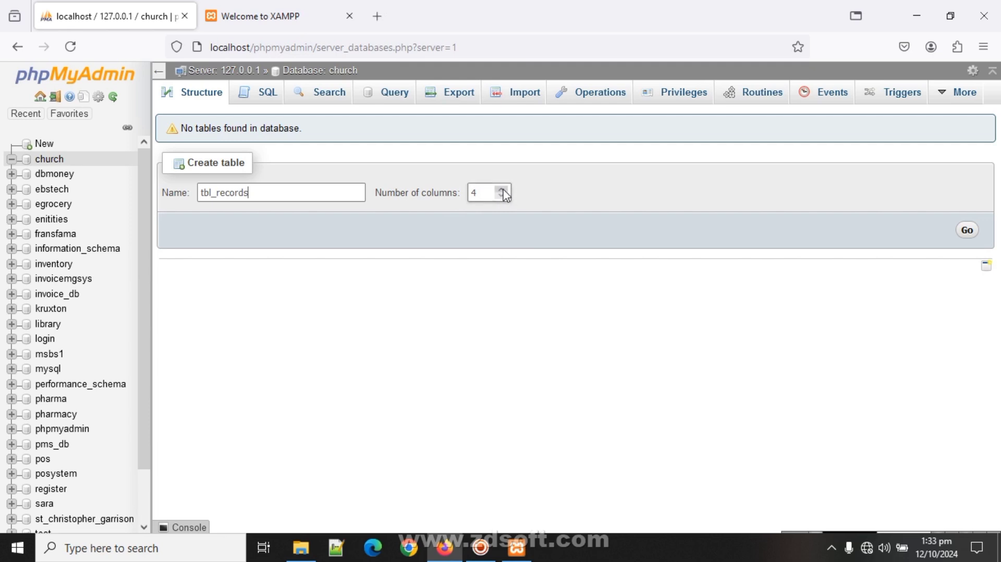
pyautogui.doubleClick(502, 190)
pyautogui.moveTo(268, 194); pyautogui.dragTo(195, 194)
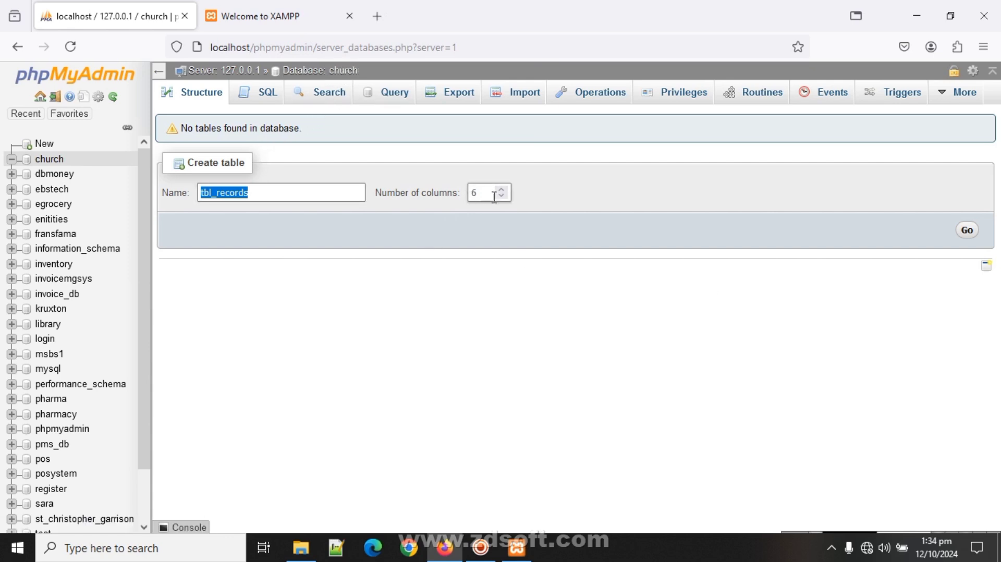
pyautogui.click(969, 235)
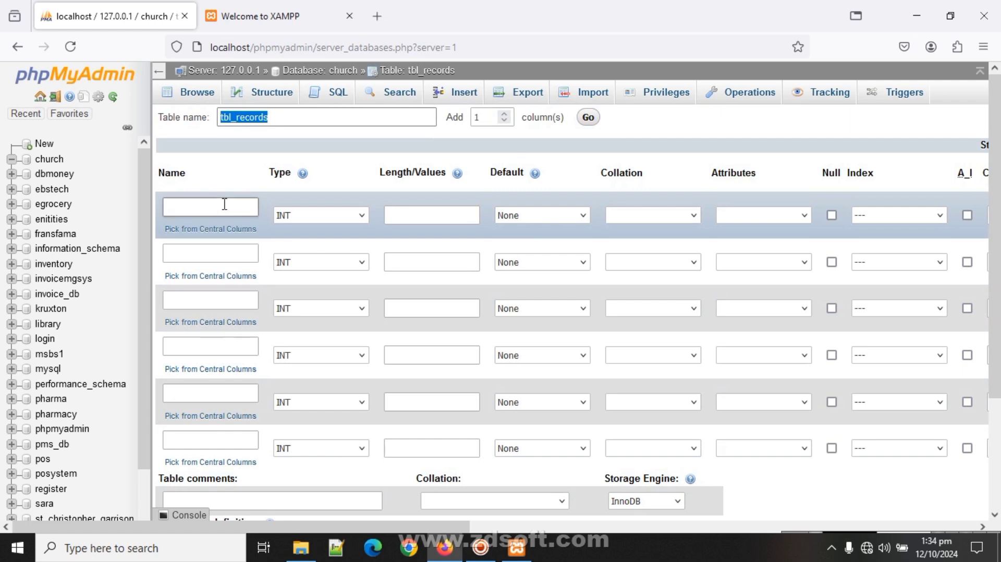
# - Name the six columns id, name, contact, address, work and hometoown
pyautogui.click(225, 206)
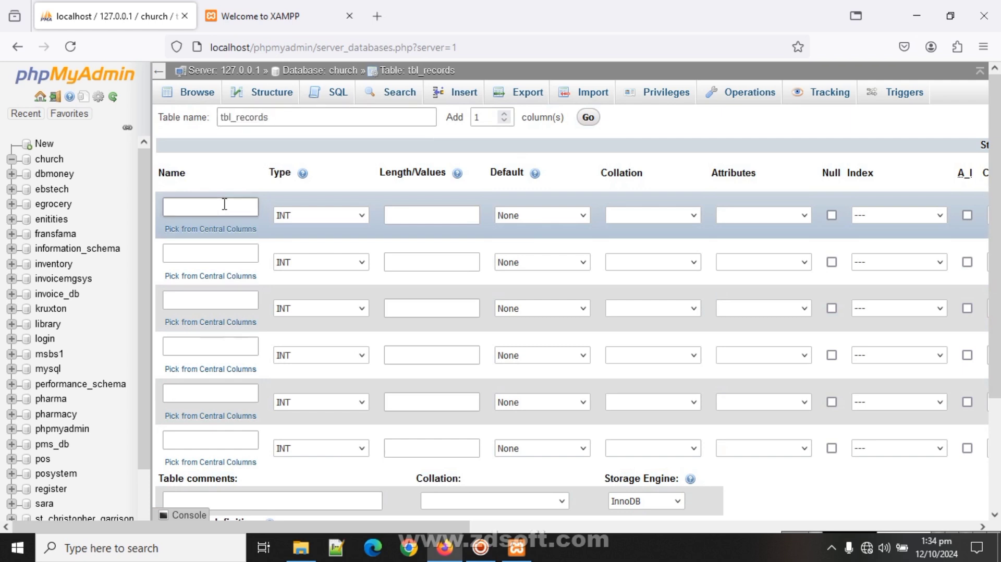
pyautogui.write('id')
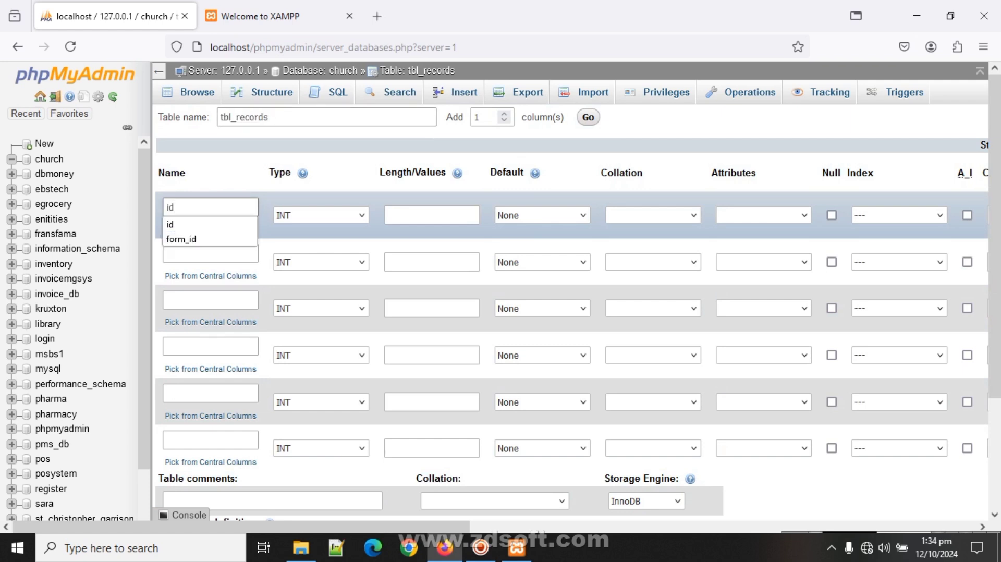
pyautogui.click(226, 251)
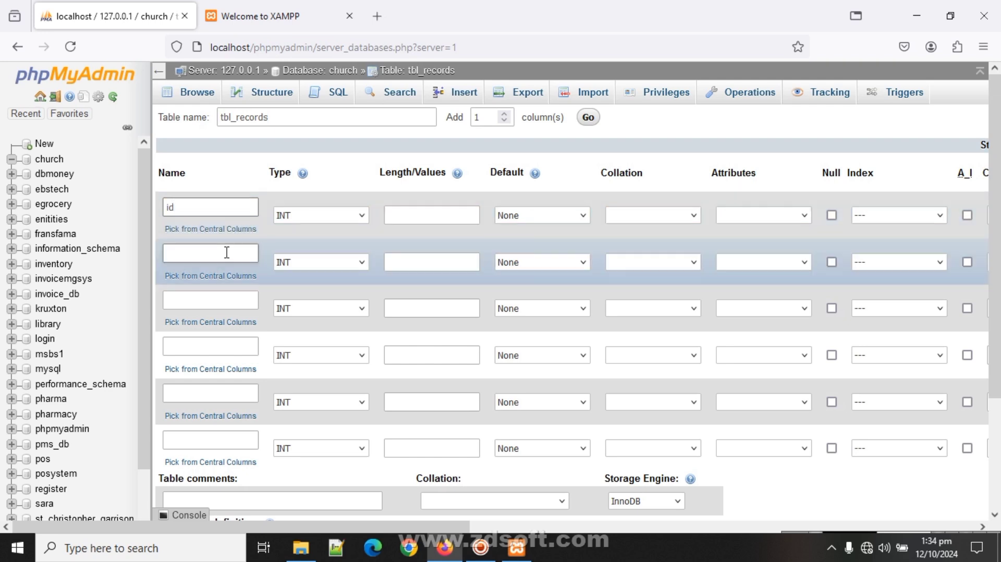
pyautogui.write('n')
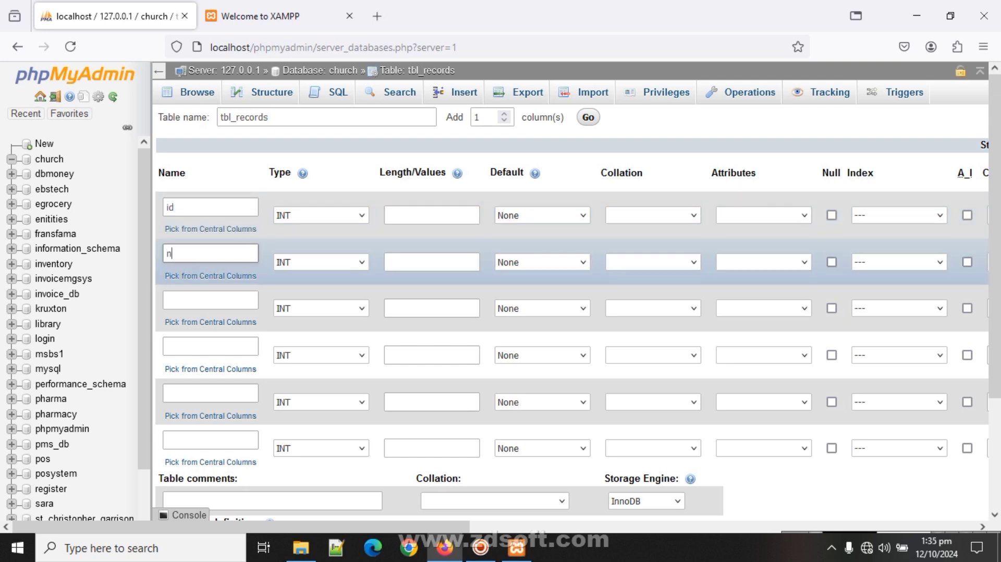
pyautogui.write('a')
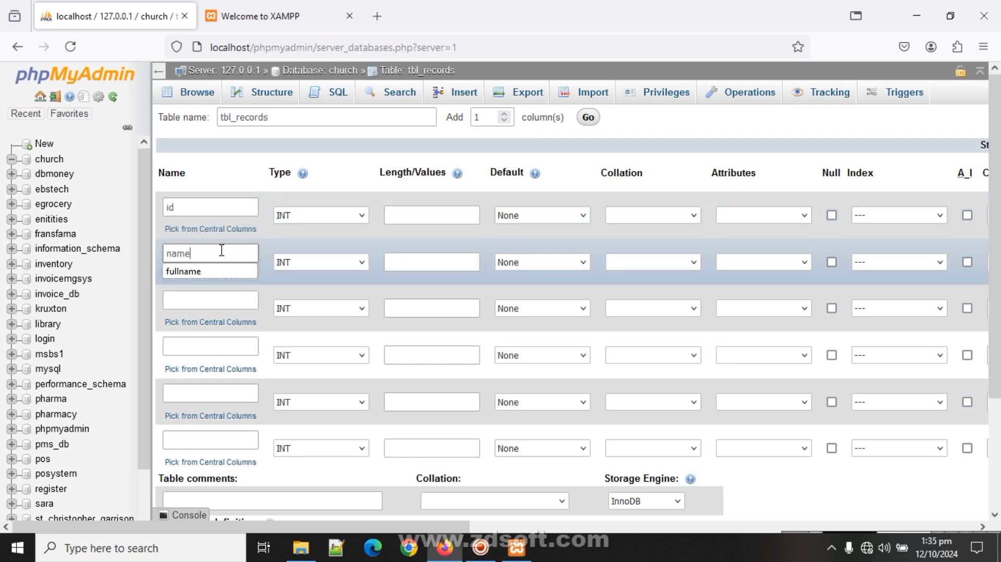
pyautogui.write('me')
pyautogui.click(217, 302)
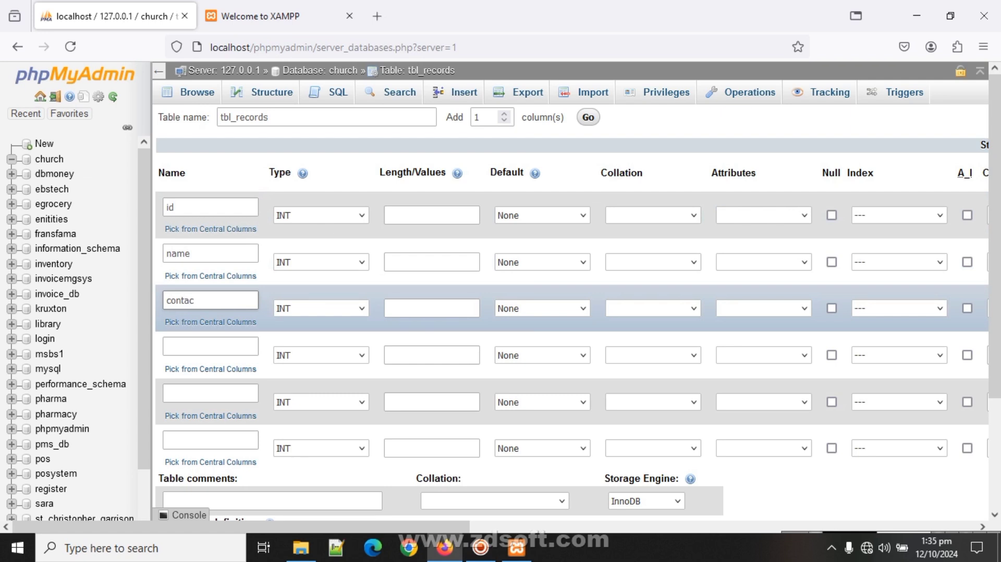
pyautogui.click(210, 345)
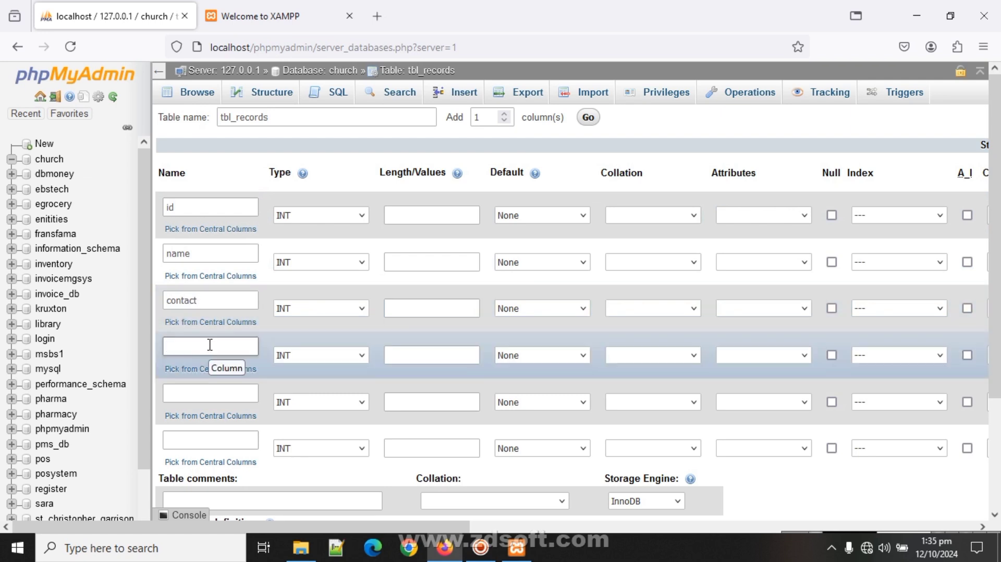
pyautogui.write('address')
pyautogui.click(209, 393)
pyautogui.write('work')
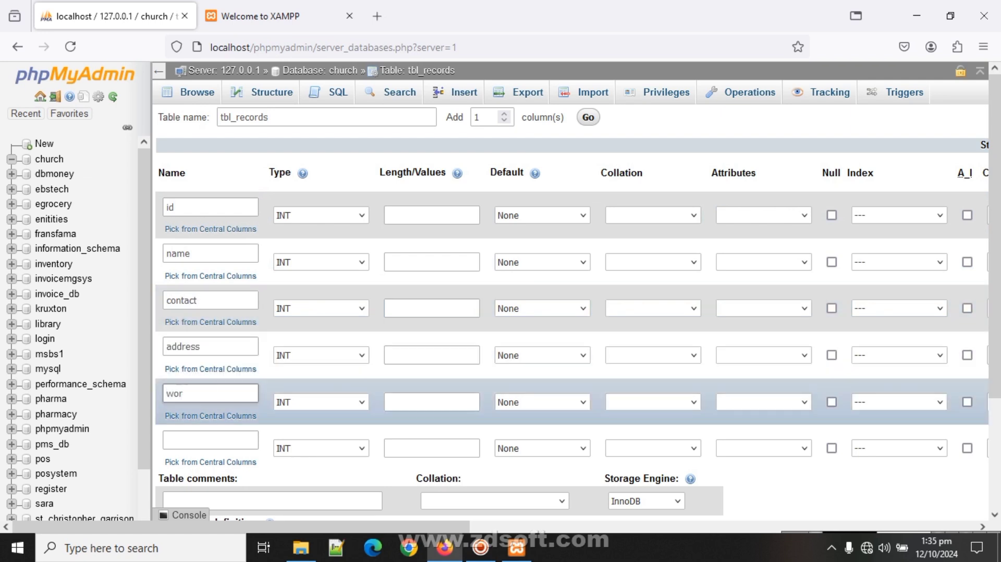
pyautogui.click(217, 444)
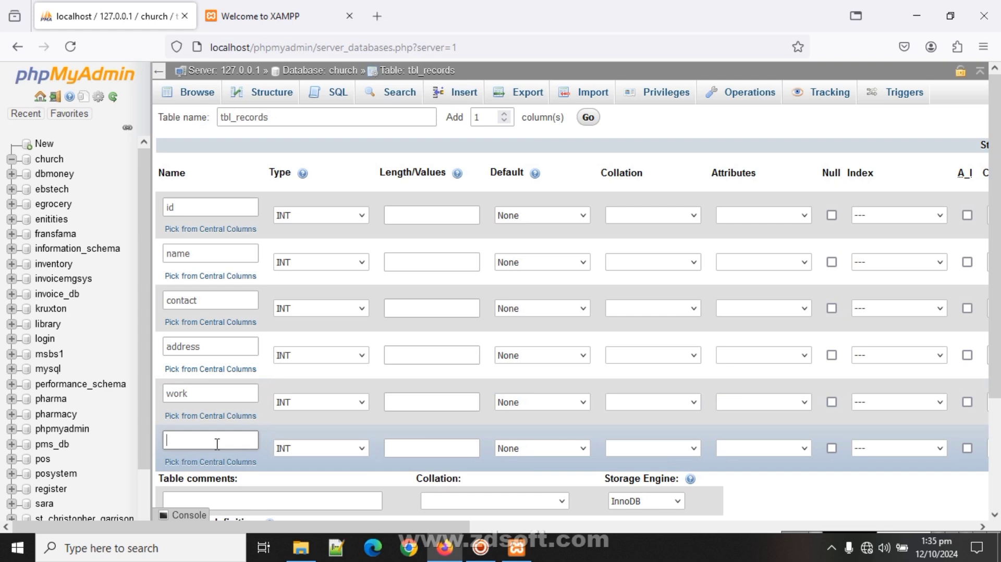
pyautogui.write('hometoown')
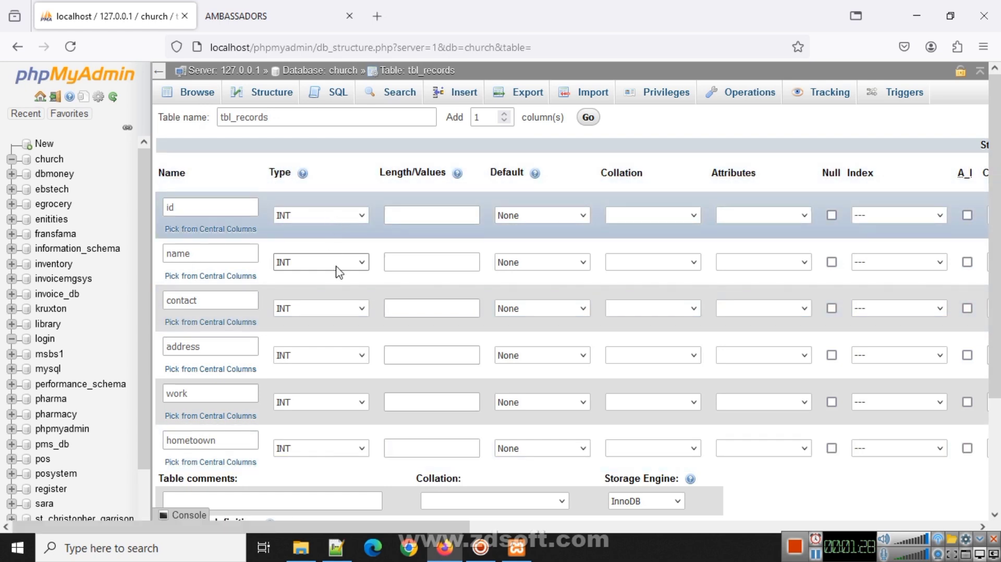
# - Set types: id and contact INT; name, work, hometoown VARCHAR; address LONGTEXT
pyautogui.click(364, 217)
pyautogui.click(358, 238)
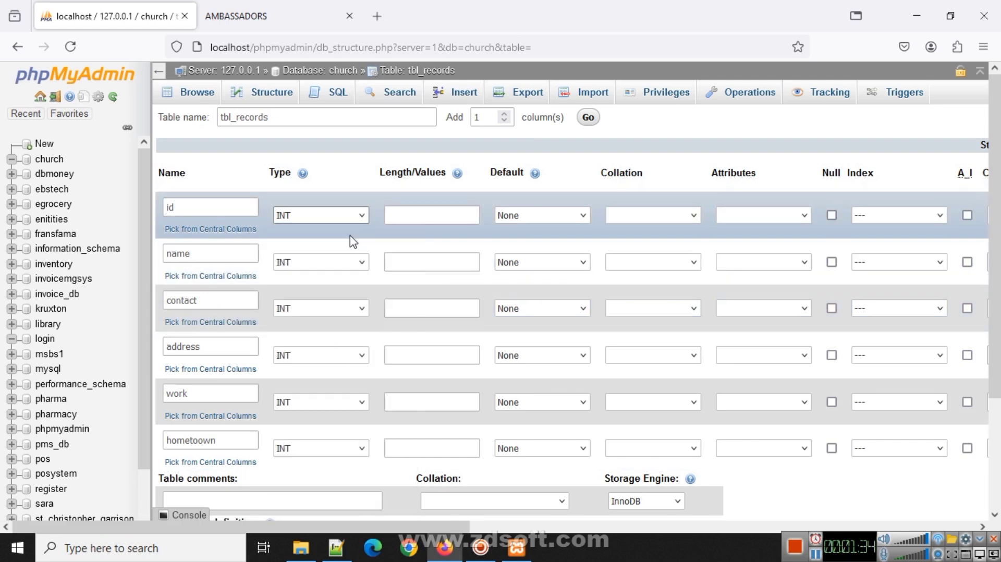
pyautogui.click(363, 263)
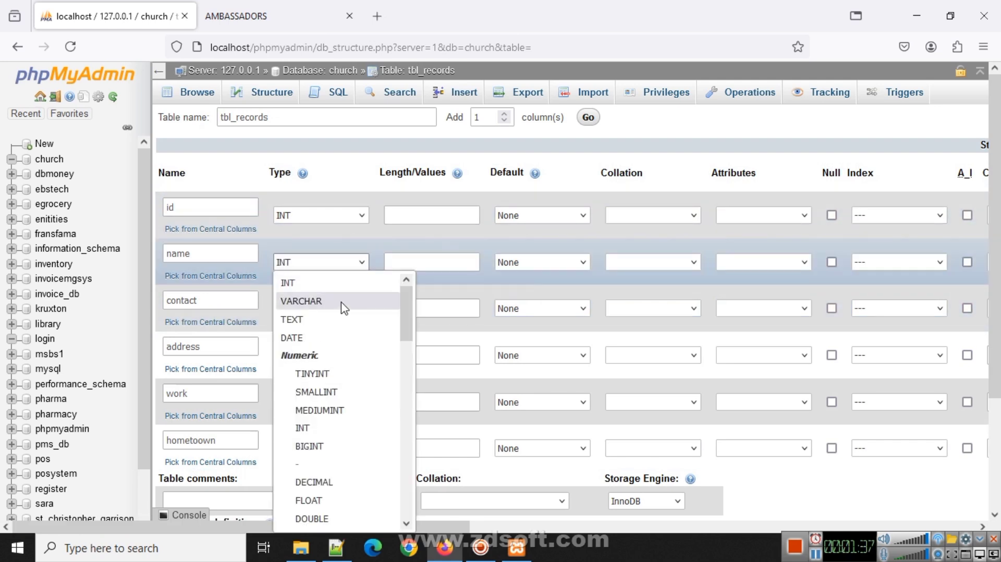
pyautogui.click(344, 307)
pyautogui.click(364, 309)
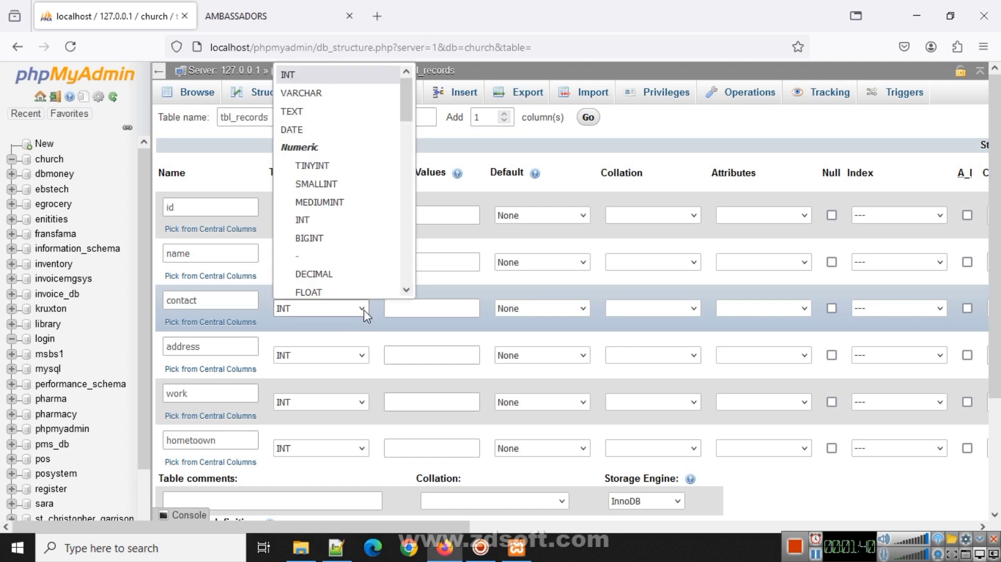
pyautogui.click(314, 77)
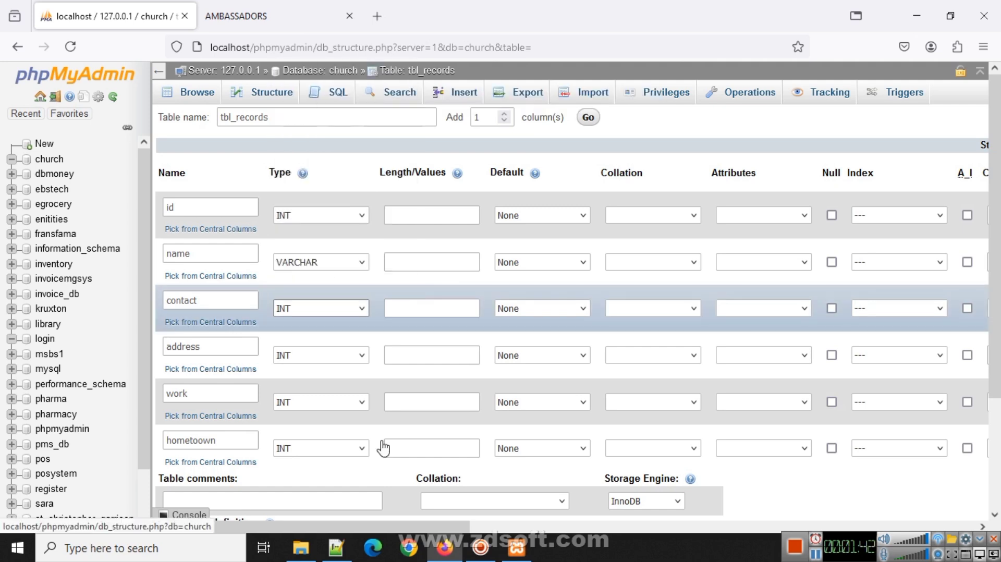
pyautogui.click(365, 355)
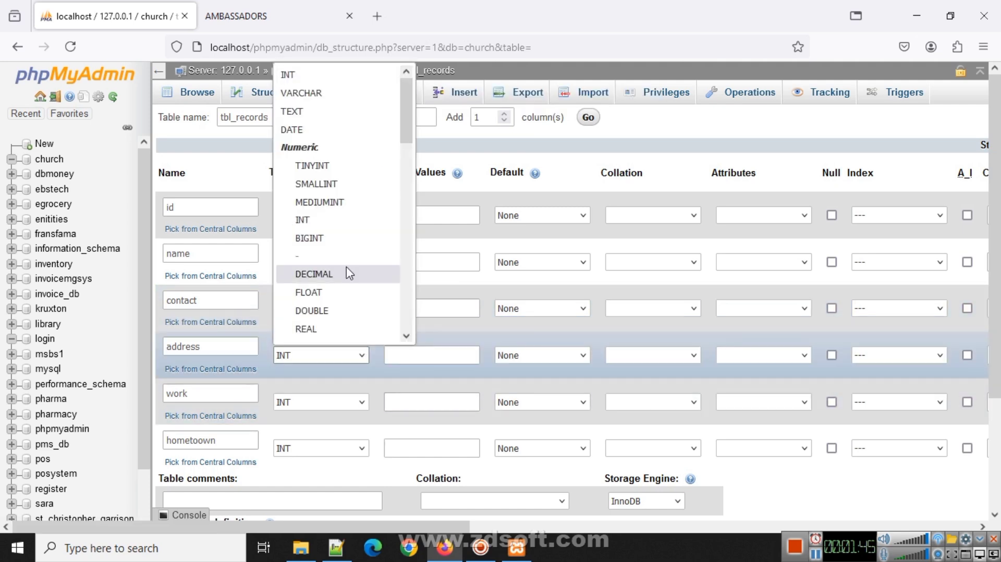
pyautogui.scroll(-5, 342, 279)
pyautogui.click(318, 329)
pyautogui.scroll(-3, 313, 337)
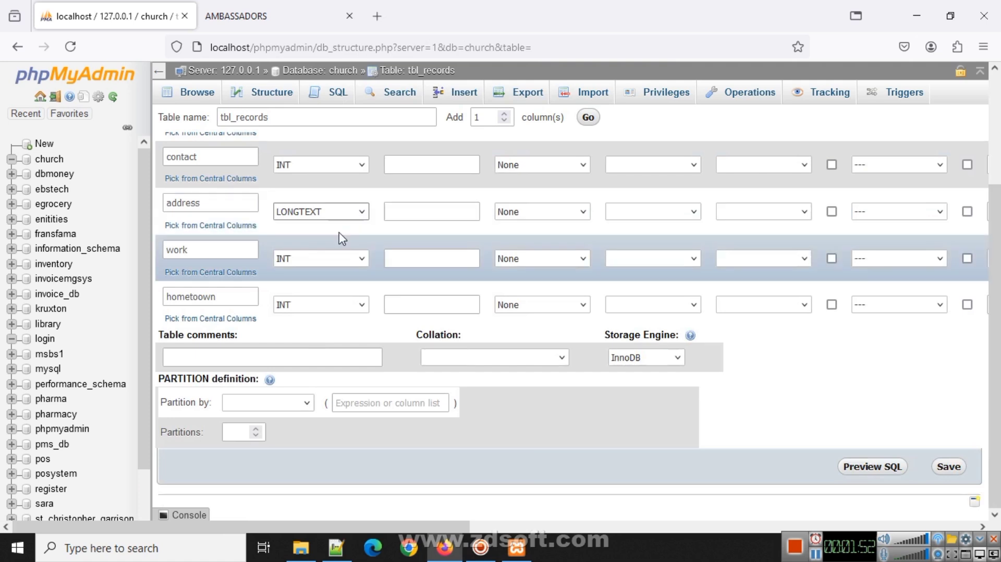
pyautogui.click(355, 259)
pyautogui.click(355, 298)
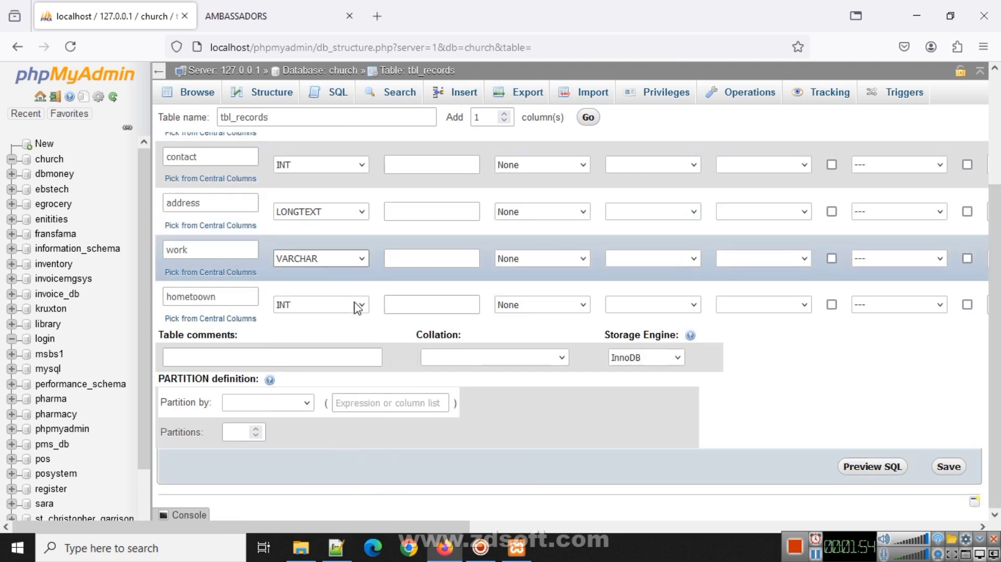
pyautogui.click(355, 305)
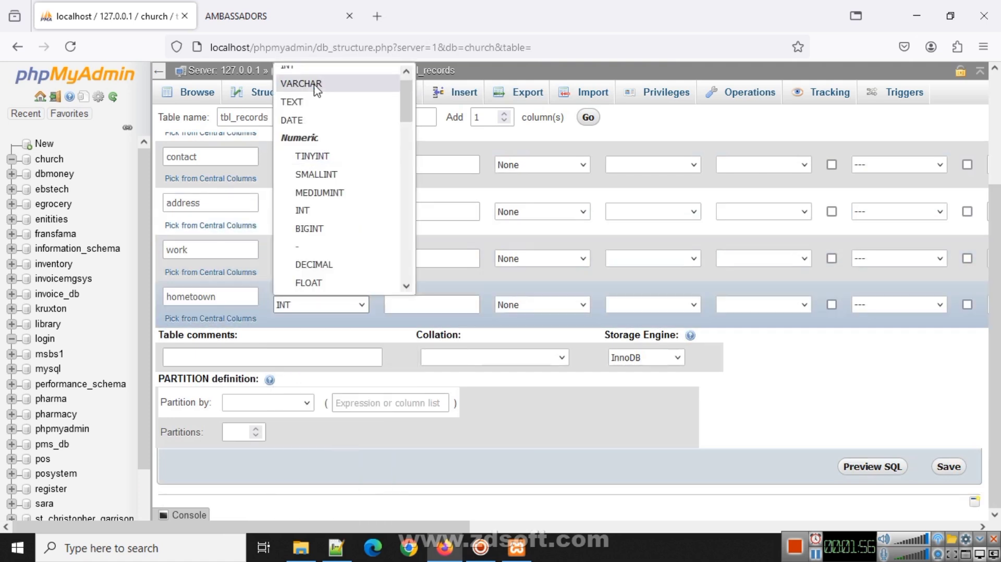
pyautogui.click(302, 83)
pyautogui.scroll(3, 449, 161)
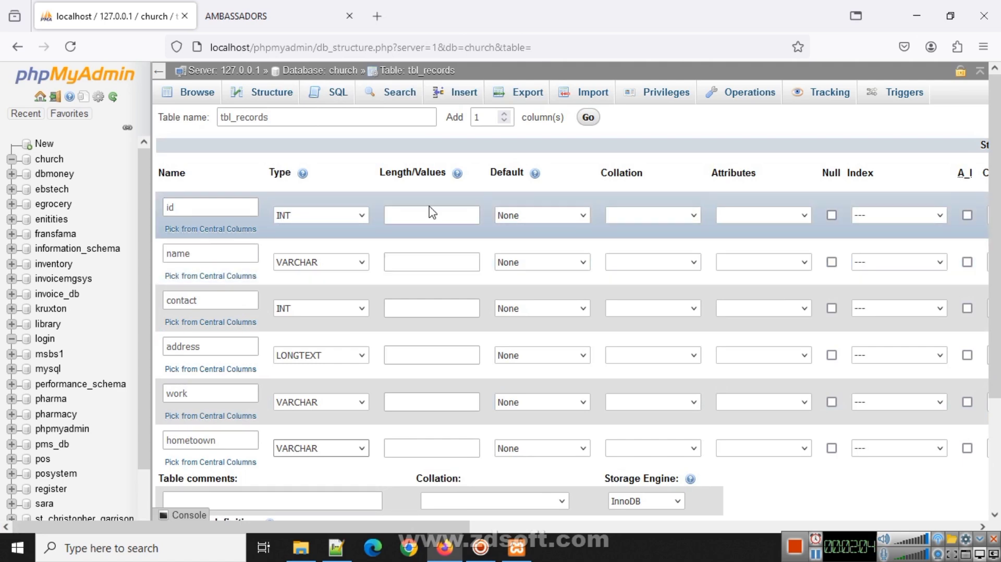
# - Set column lengths: id 11, name 225, contact 255, address 225, work 255, hometoown 255
pyautogui.click(429, 214)
pyautogui.click(429, 236)
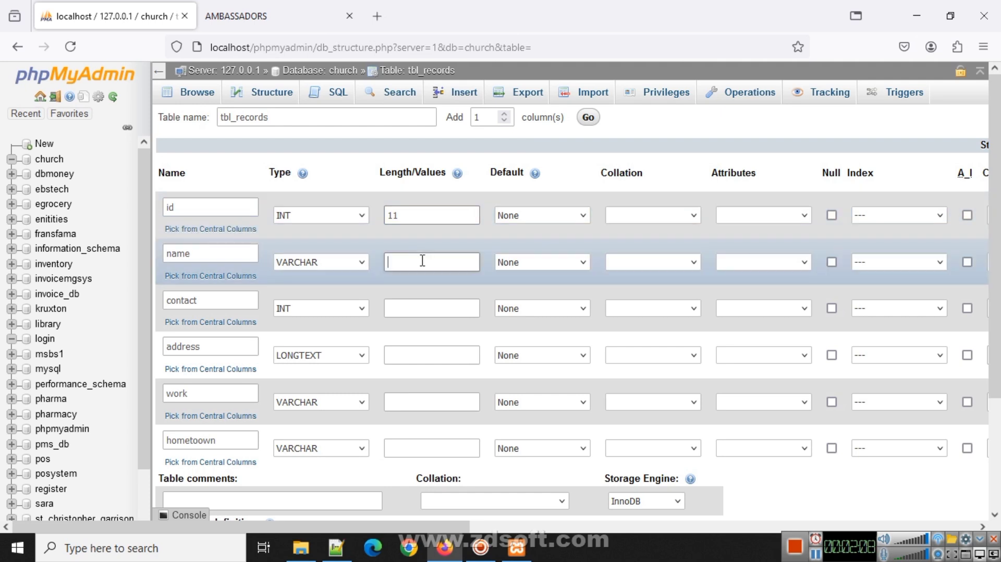
pyautogui.click(422, 260)
pyautogui.write('225')
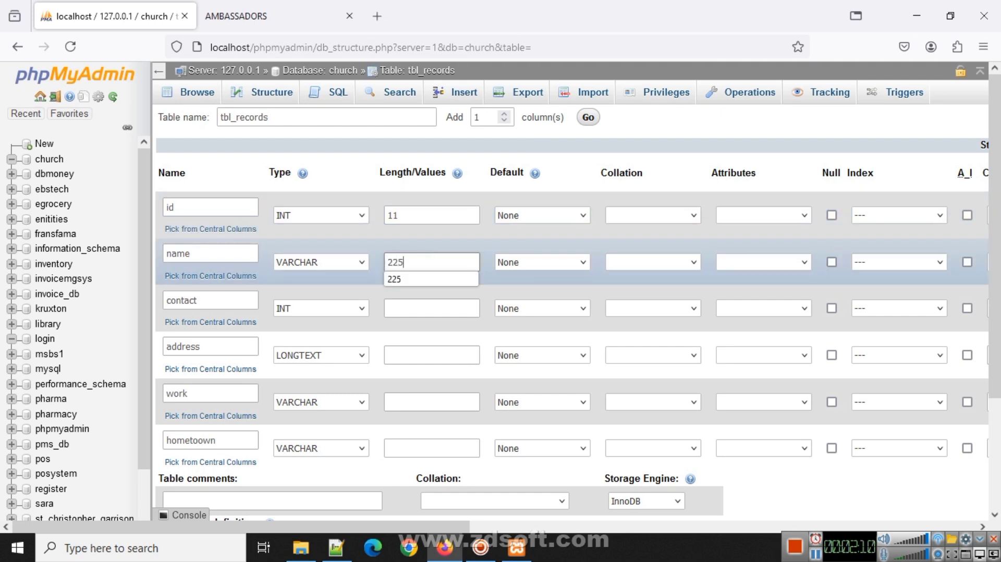
pyautogui.click(423, 308)
pyautogui.write('255')
pyautogui.click(419, 356)
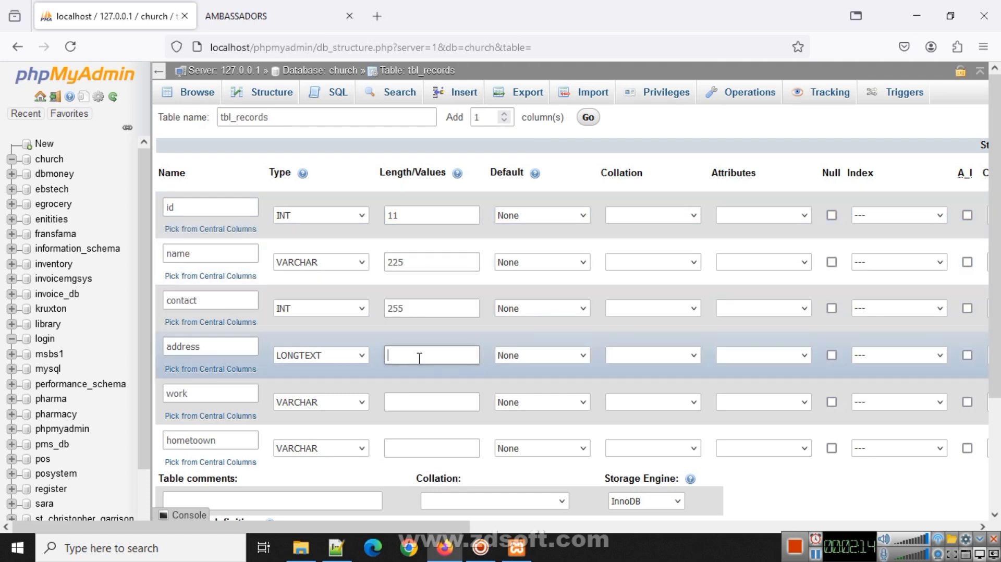
pyautogui.write('225')
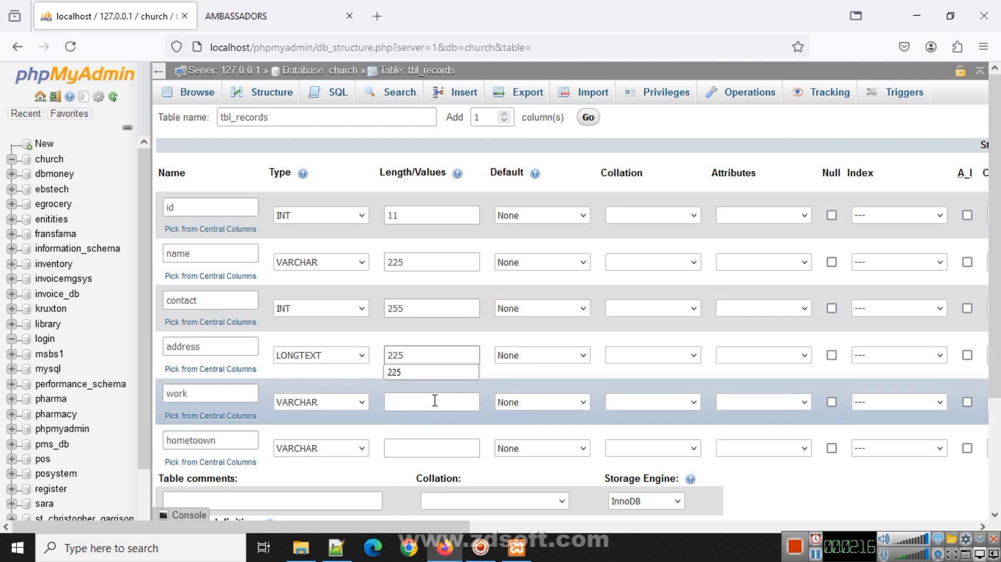
pyautogui.click(435, 401)
pyautogui.write('255')
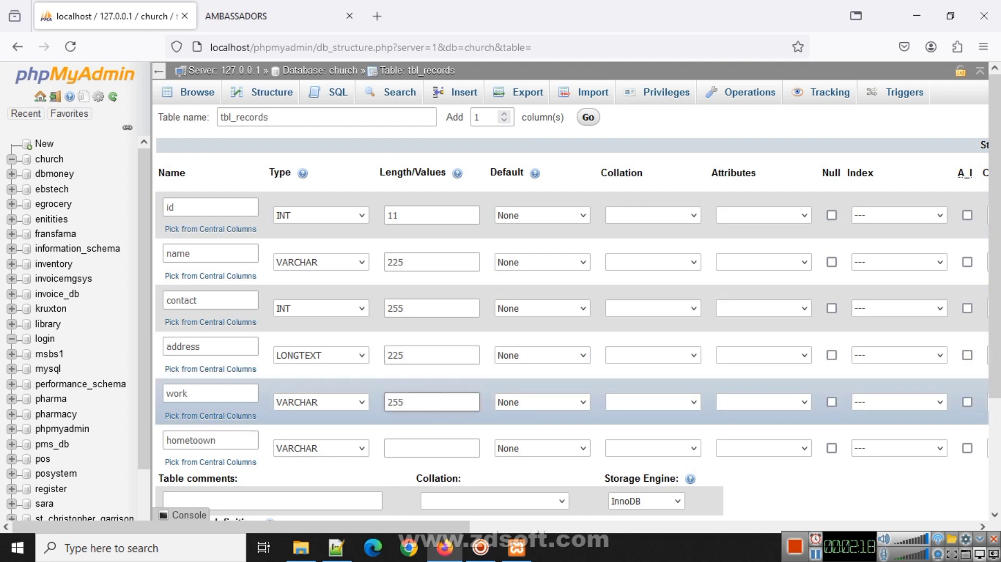
pyautogui.click(431, 449)
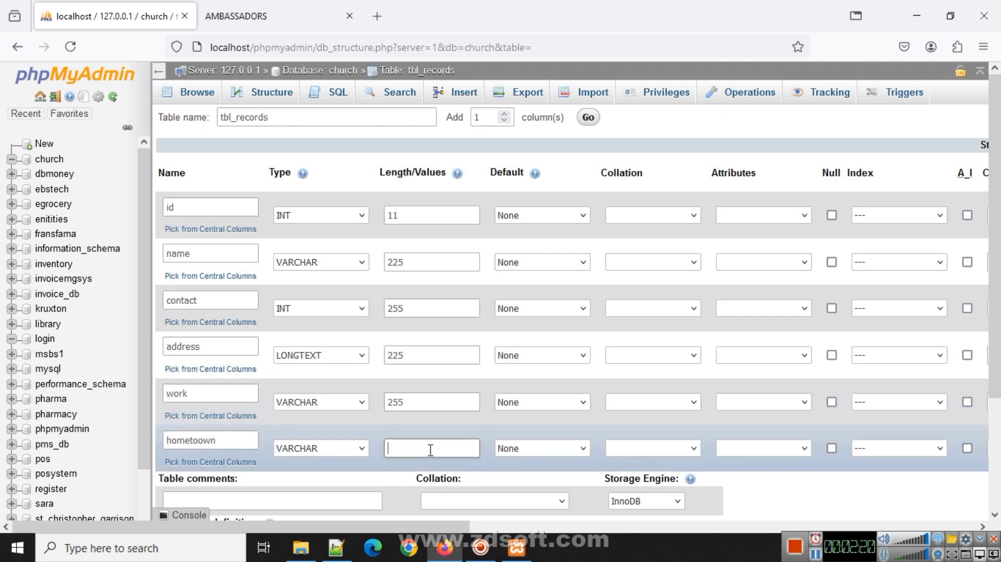
pyautogui.write('255')
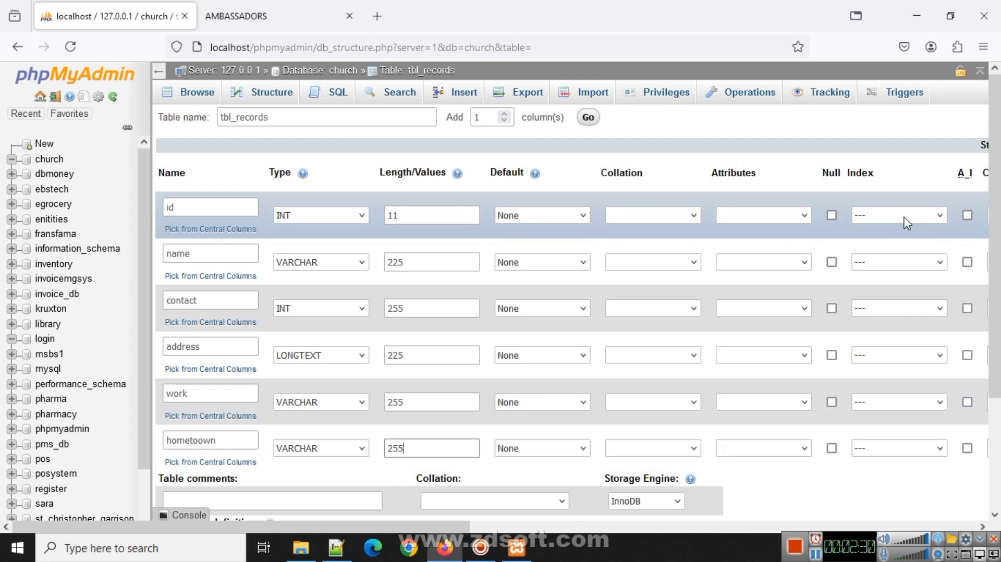
# - Make the id column the PRIMARY key with A_I auto-increment enabled
pyautogui.click(939, 219)
pyautogui.click(880, 255)
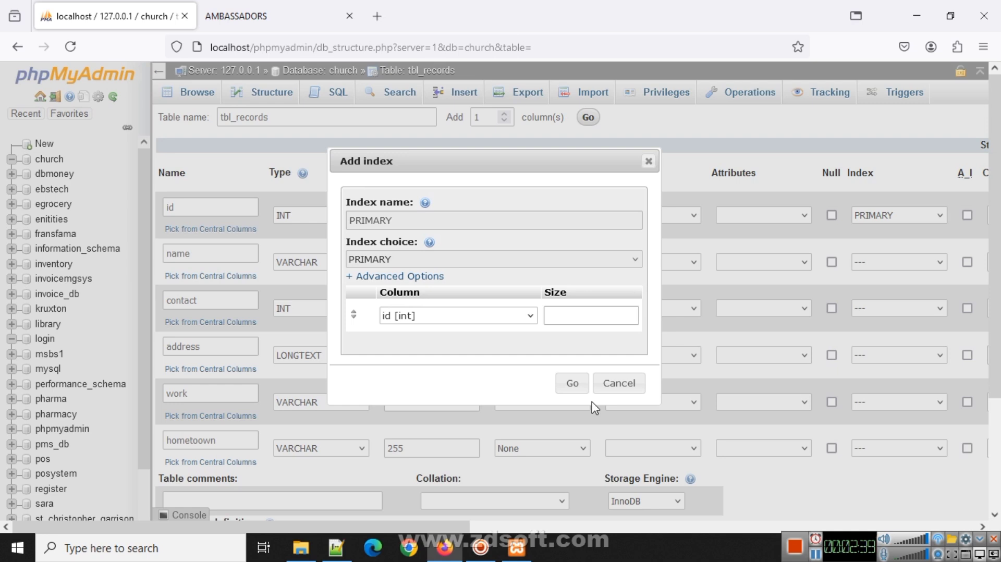
pyautogui.click(574, 385)
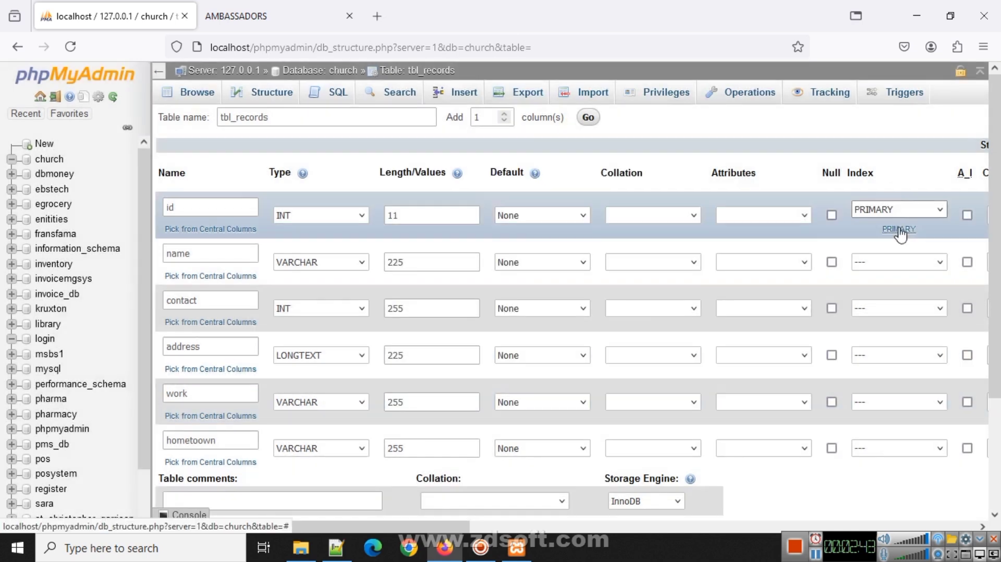
pyautogui.click(226, 211)
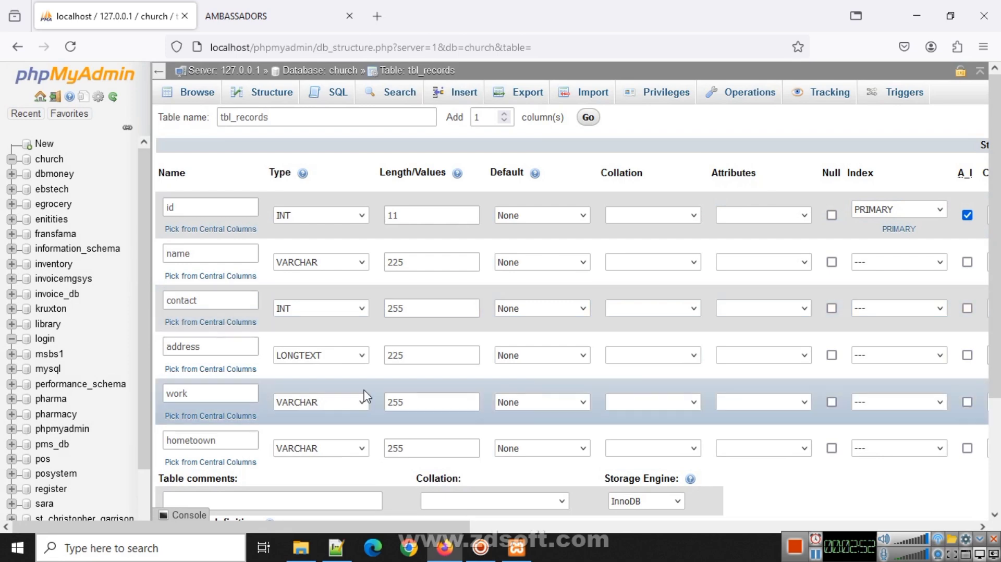
pyautogui.scroll(-3, 427, 404)
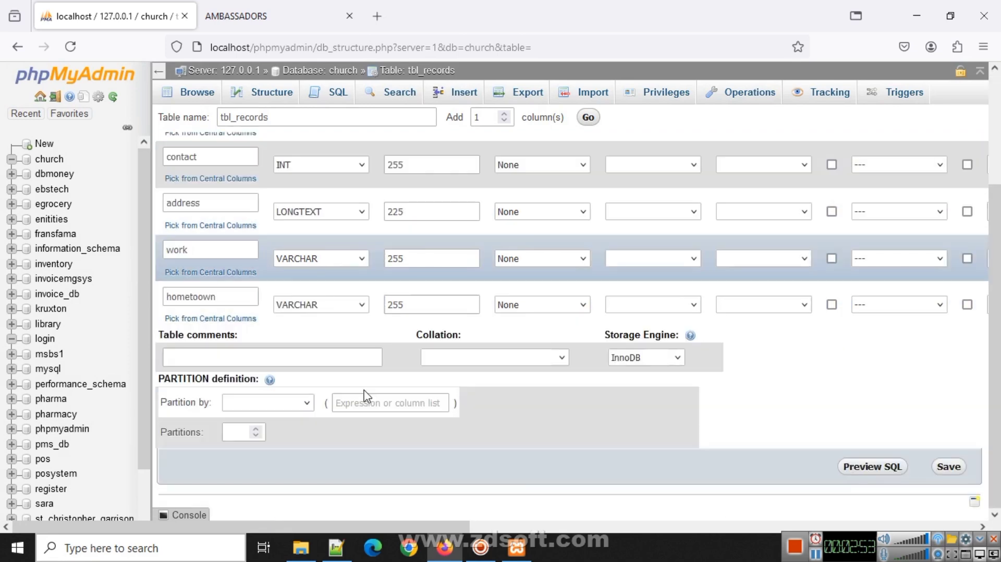
# - Save the new tbl_records table and browse it, showing six empty columns from id to hometoown
pyautogui.click(948, 467)
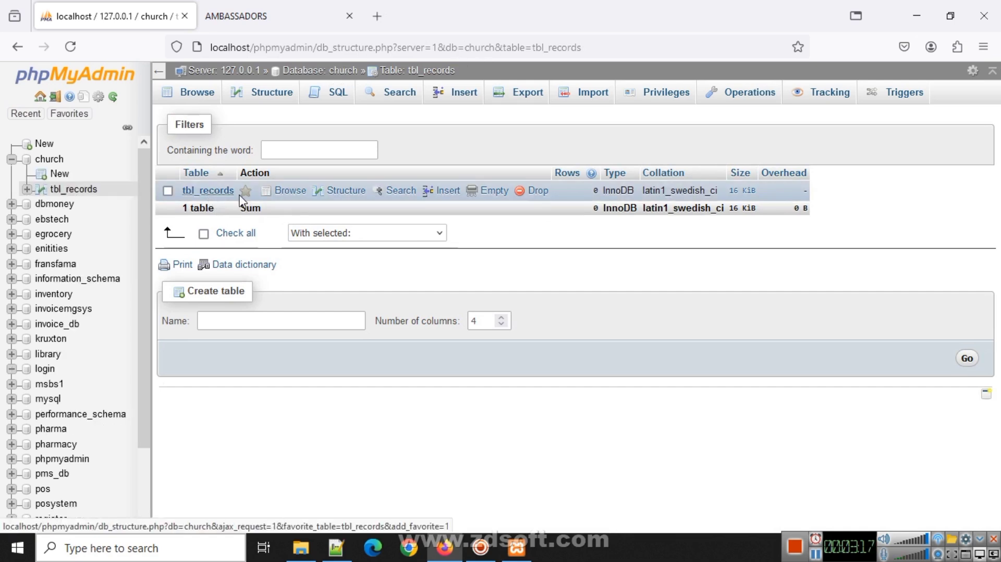
pyautogui.click(209, 191)
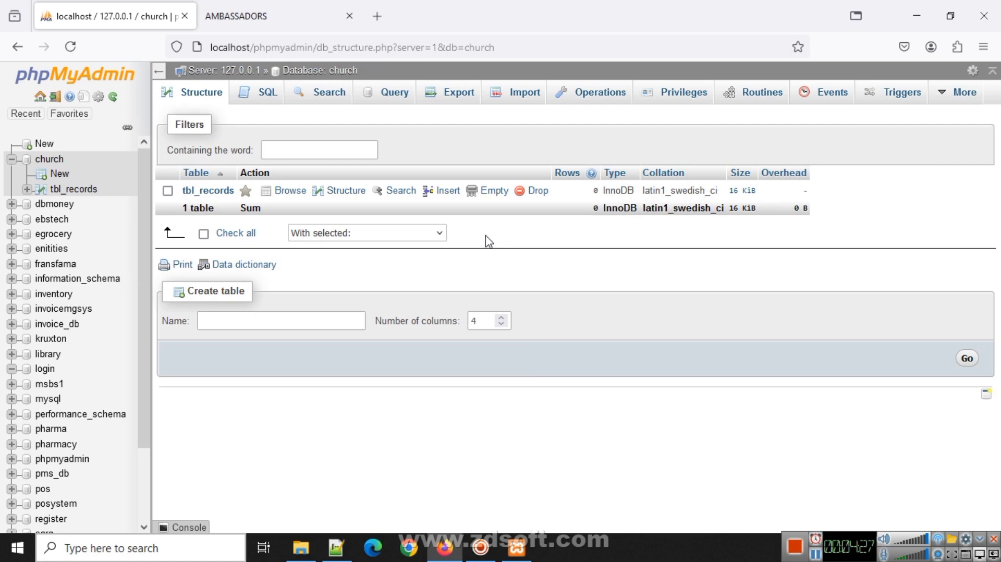
pyautogui.click(212, 194)
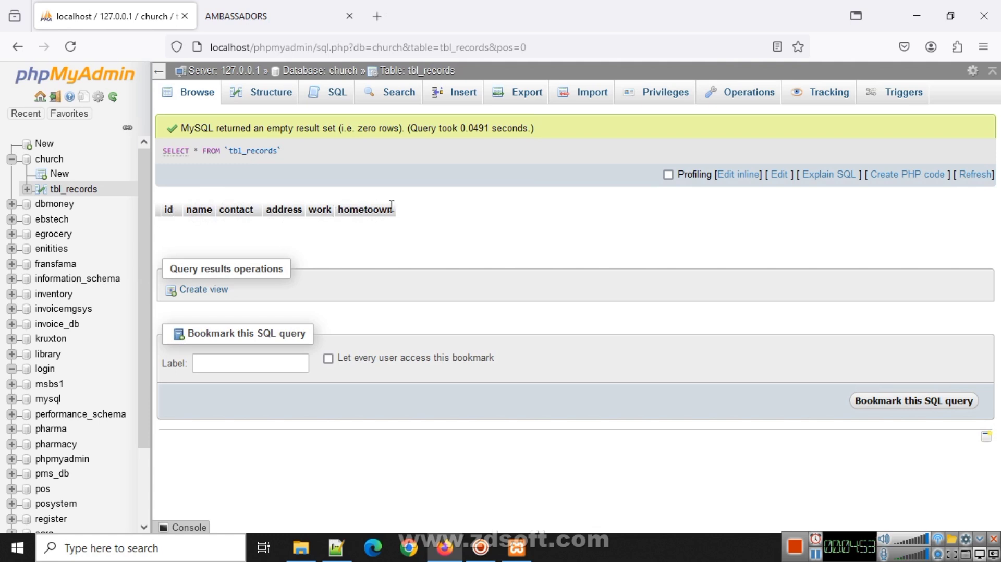
# - In a new insert form for tbl_records, enter the member's full name and contact number
pyautogui.click(458, 98)
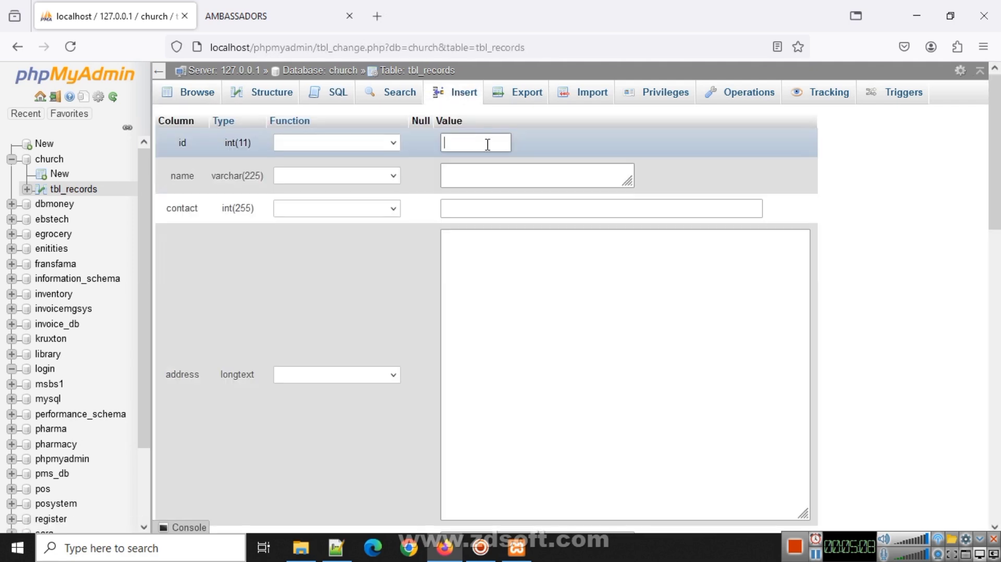
pyautogui.click(474, 143)
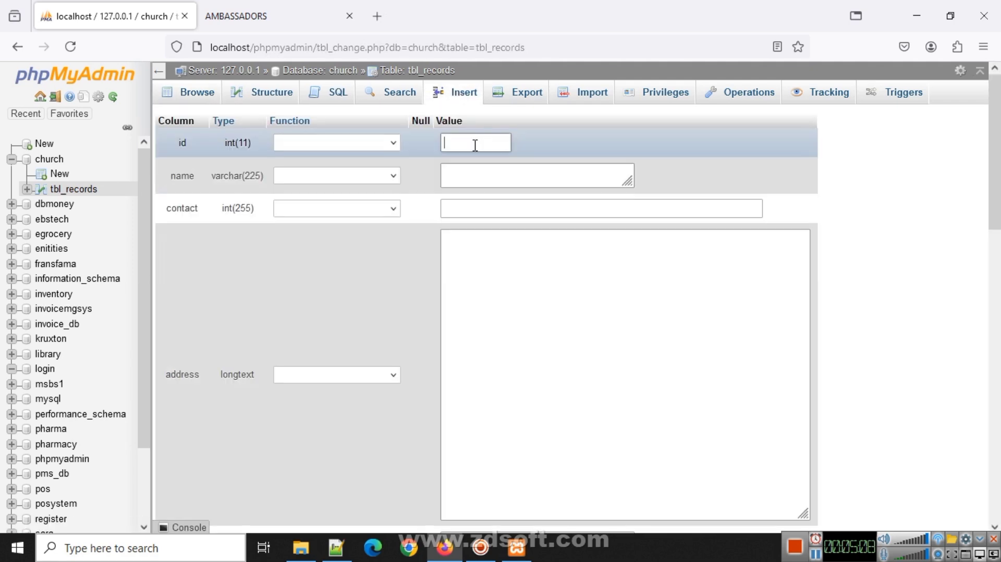
pyautogui.click(481, 173)
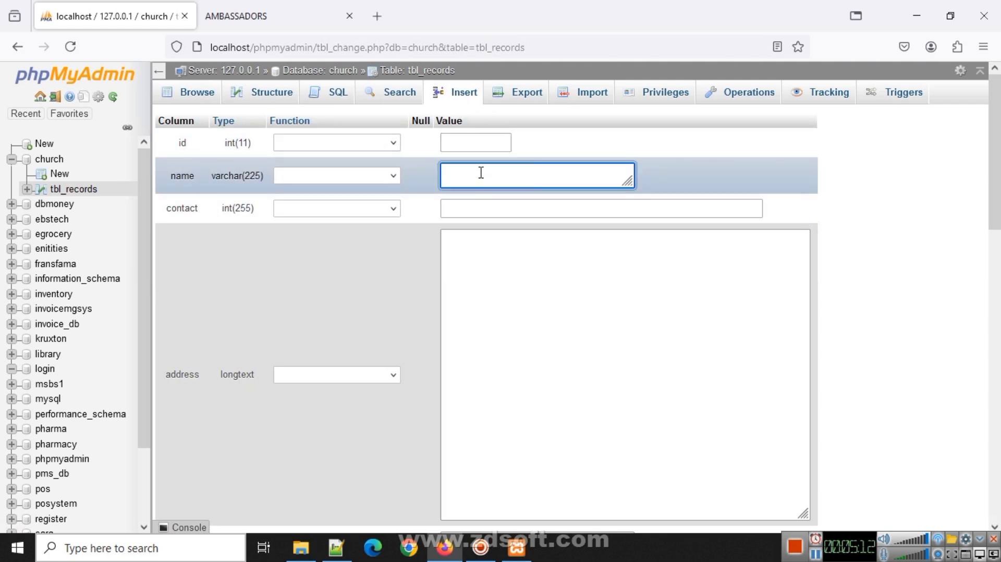
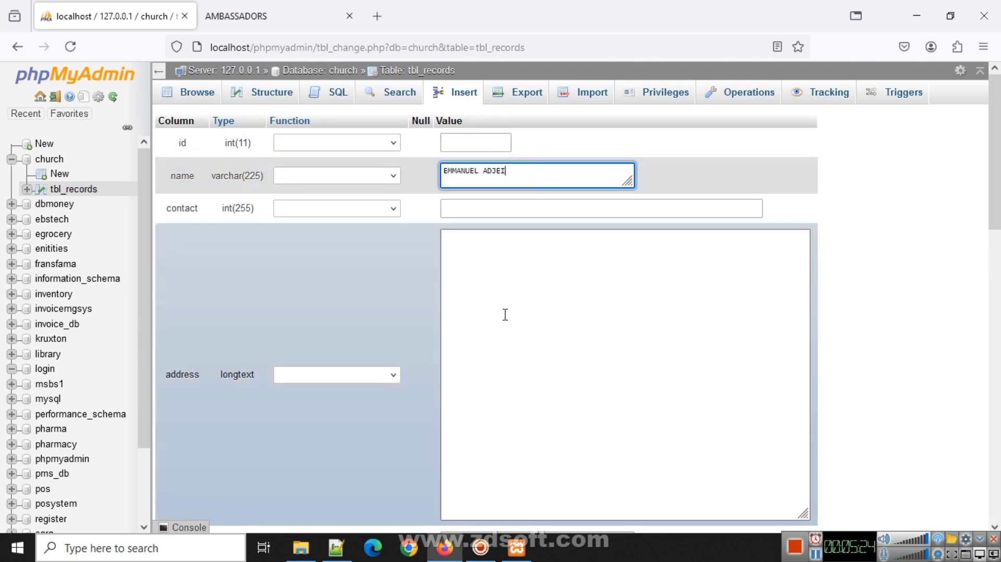
pyautogui.click(506, 313)
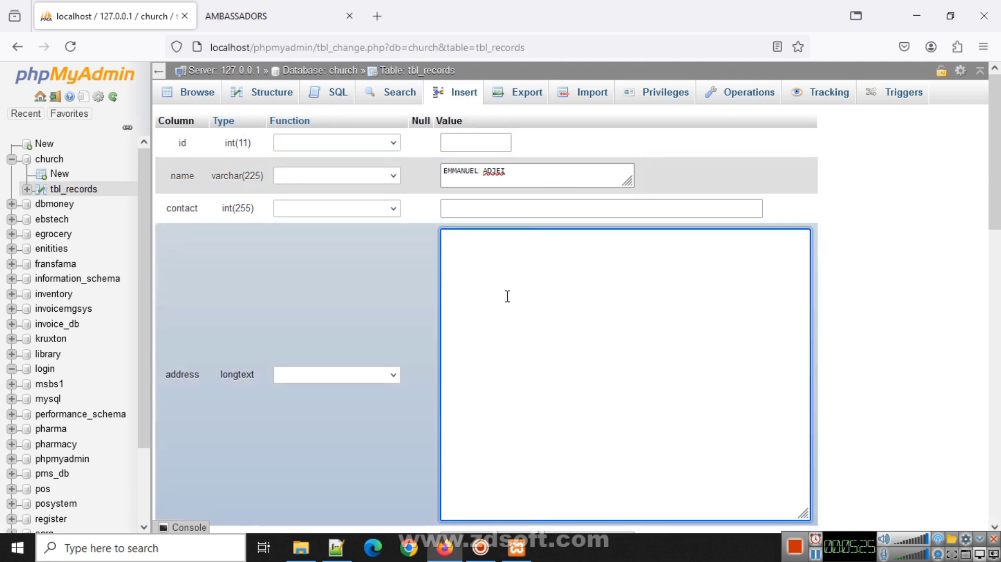
pyautogui.click(486, 209)
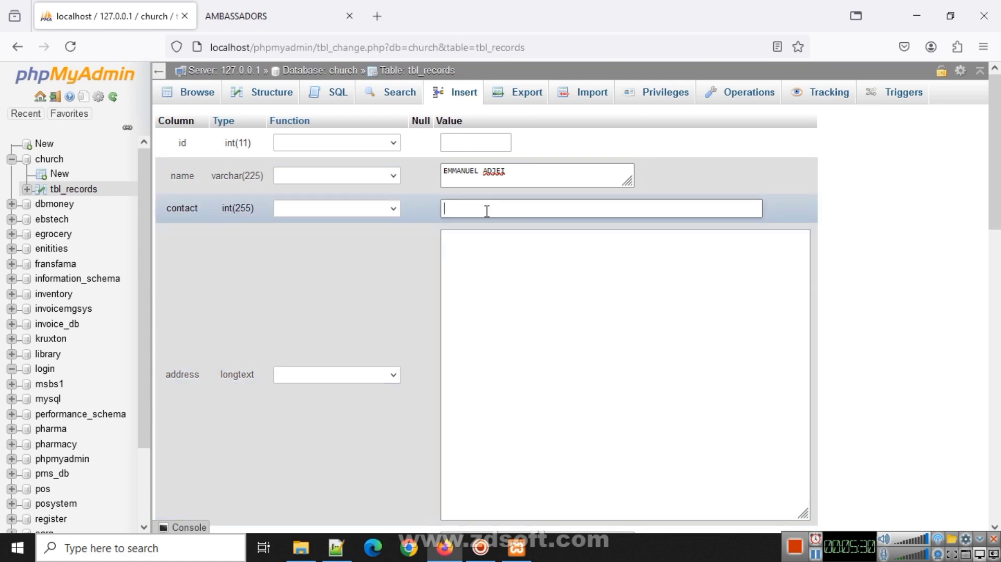
# - Fill in the member's address, work TRADER and hometown ABUAKWA, then submit the row
pyautogui.click(518, 301)
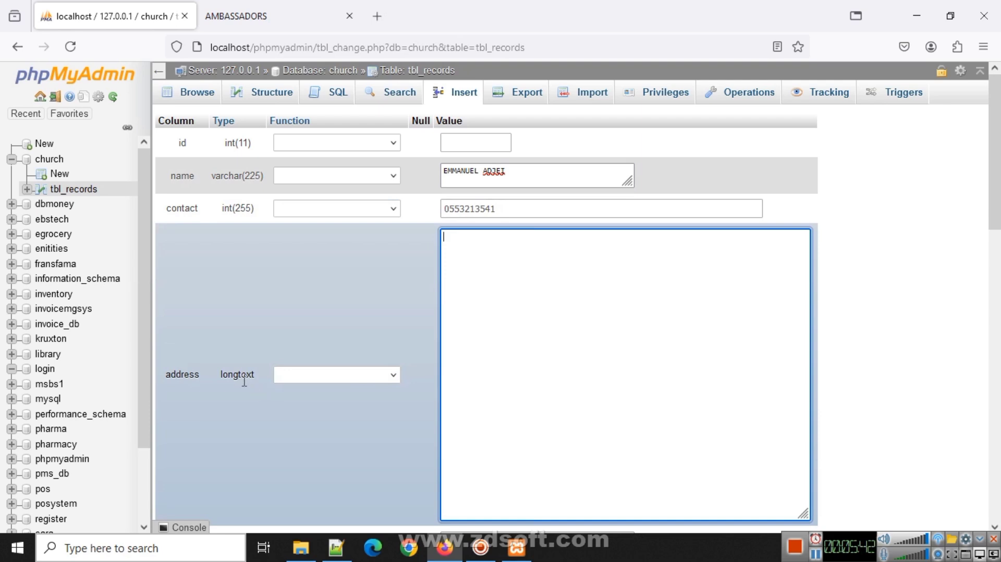
pyautogui.scroll(-3, 548, 349)
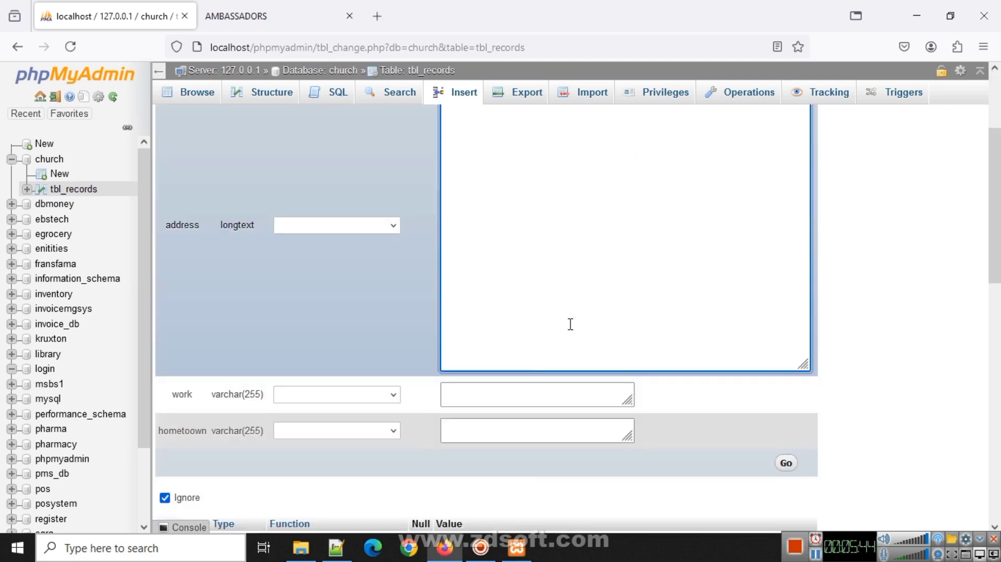
pyautogui.scroll(1, 571, 324)
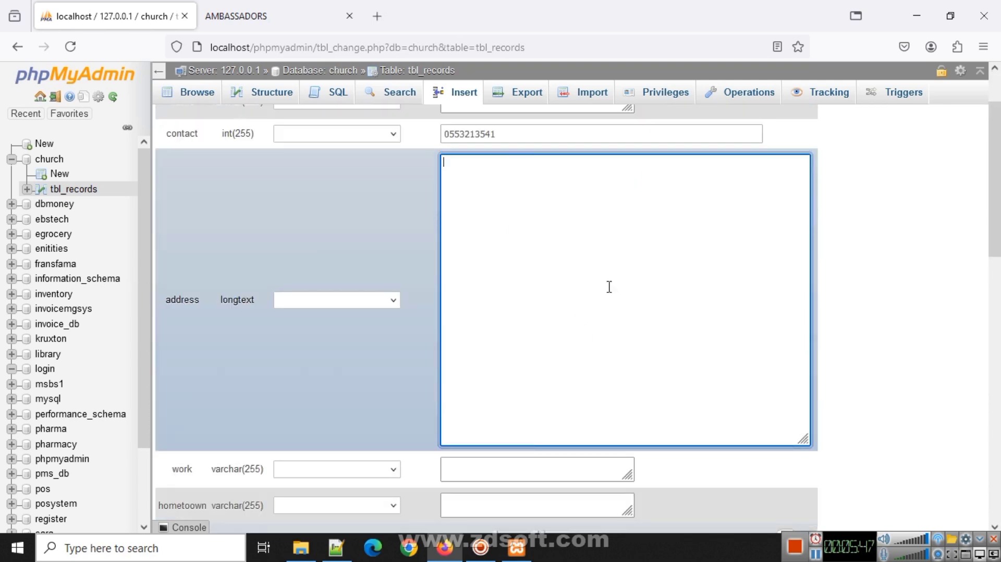
pyautogui.scroll(-4, 521, 305)
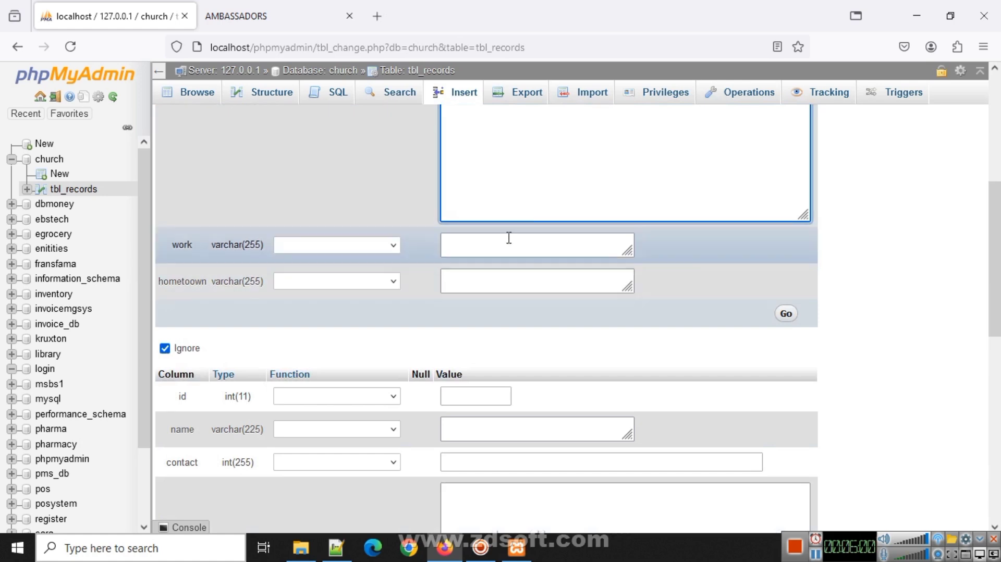
pyautogui.click(507, 243)
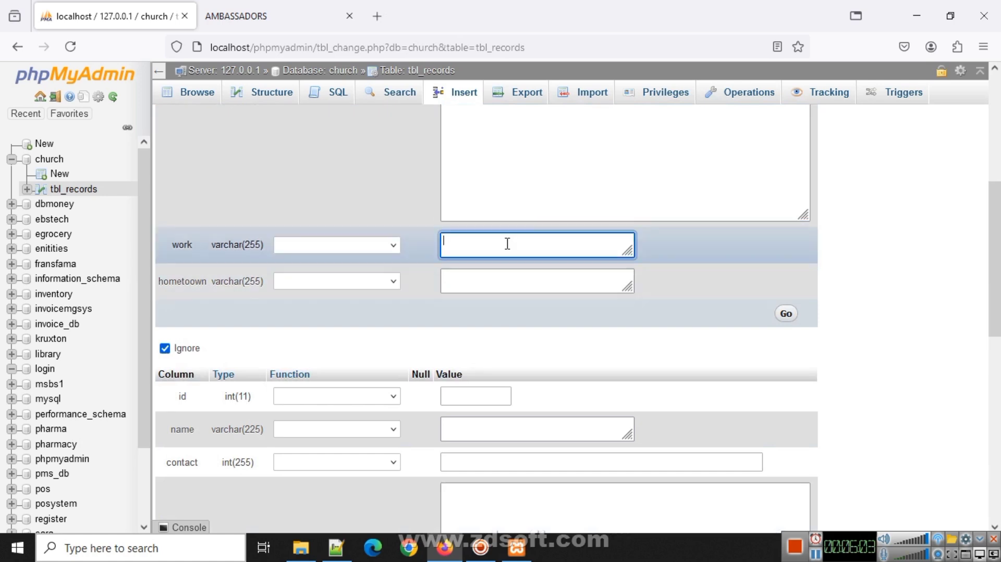
pyautogui.write('TRADER')
pyautogui.click(475, 283)
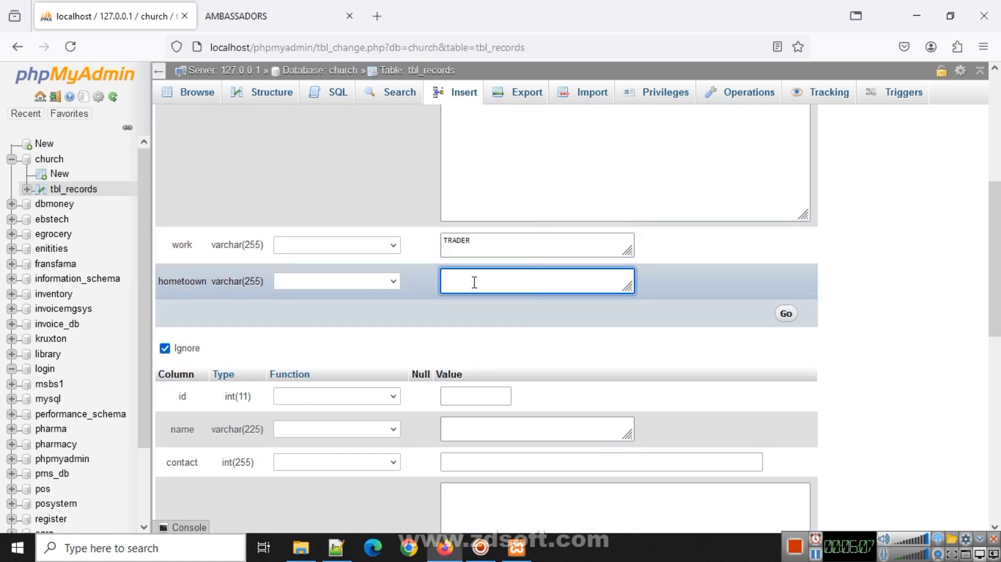
pyautogui.write('ABUAKWA')
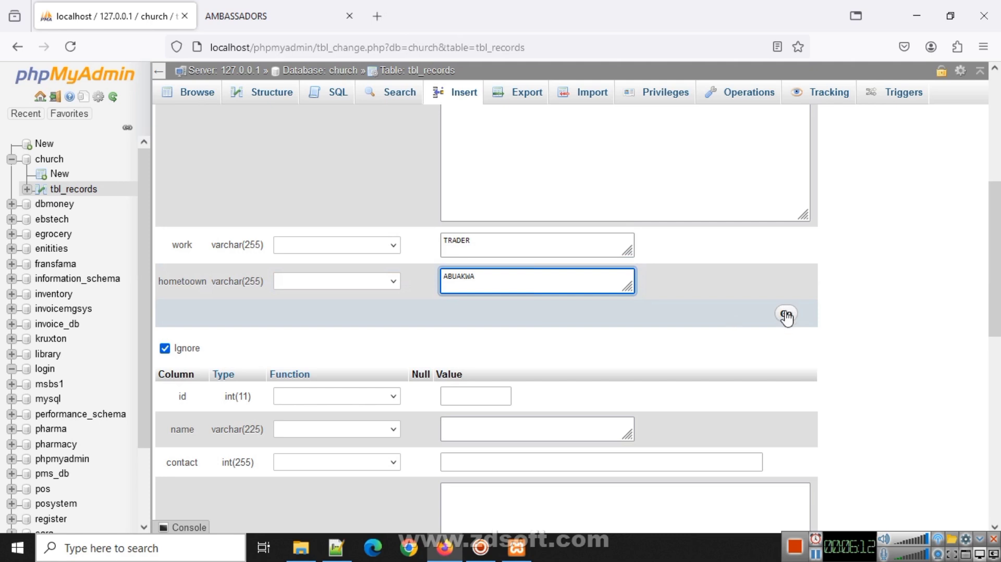
pyautogui.click(786, 315)
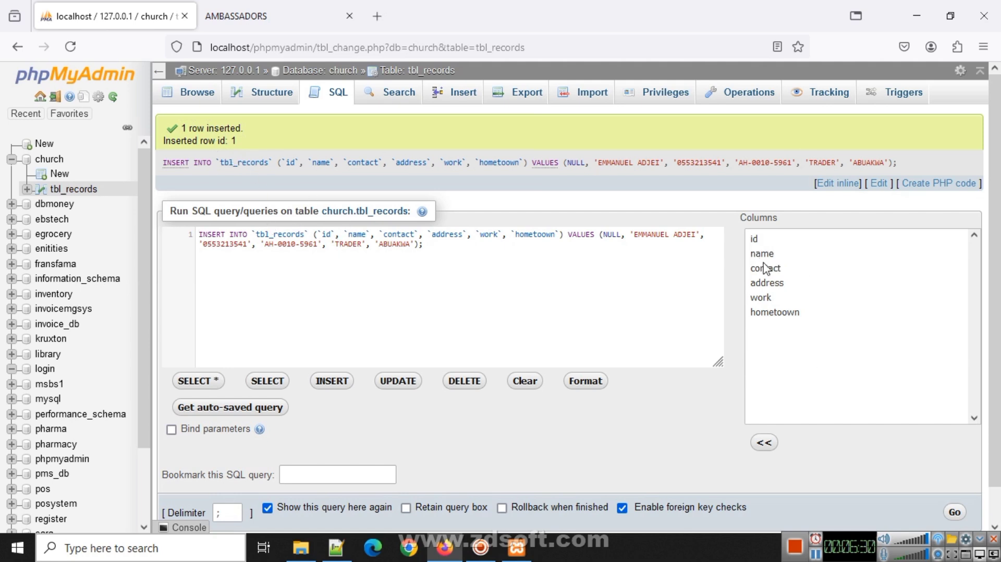
# - Browse tbl_records to list the single saved member row with id 1
pyautogui.click(200, 100)
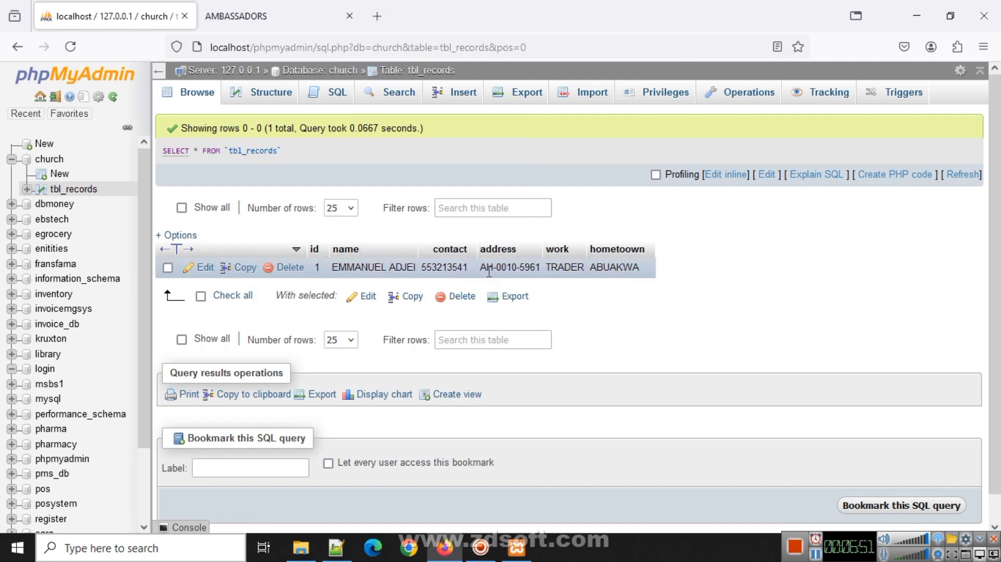
# - Return to the AMBASSADORS app's dues2.php page with its empty member form
pyautogui.click(277, 17)
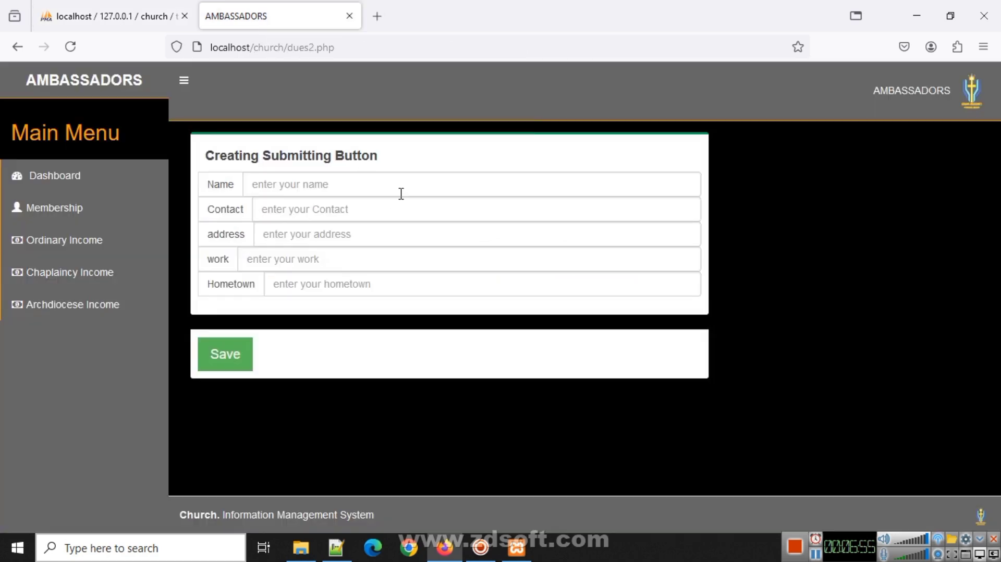
pyautogui.click(109, 10)
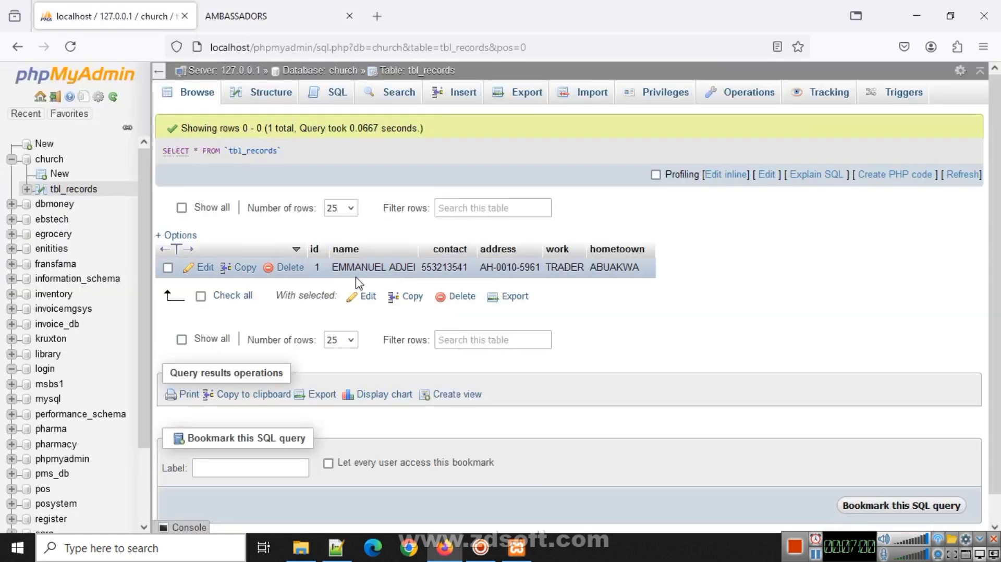
pyautogui.hotkey('ctrl', 'Tab')
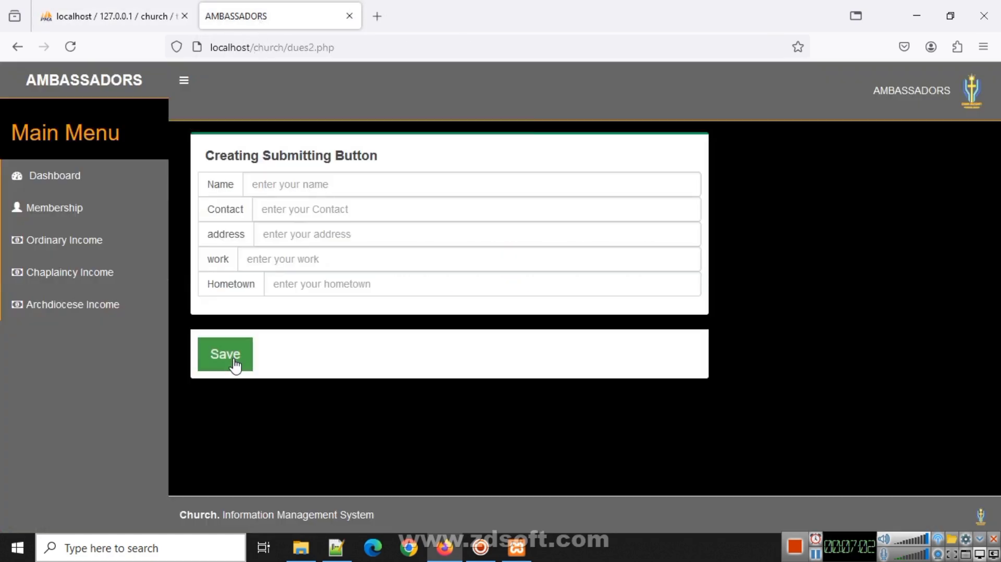